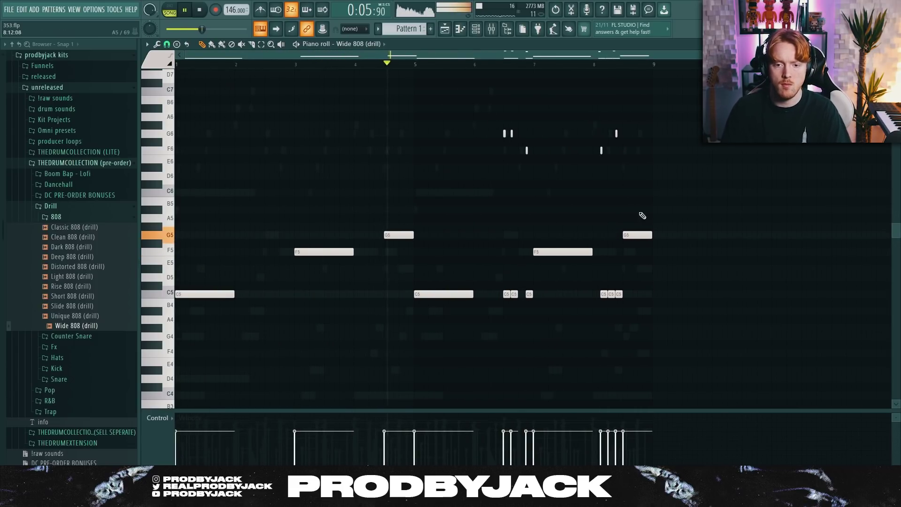
Raise the last slide note in bar 8 to G#6 and delete the short C5 notes with their slides in mid-bar 6.
left_click_drag(620, 135, 614, 138)
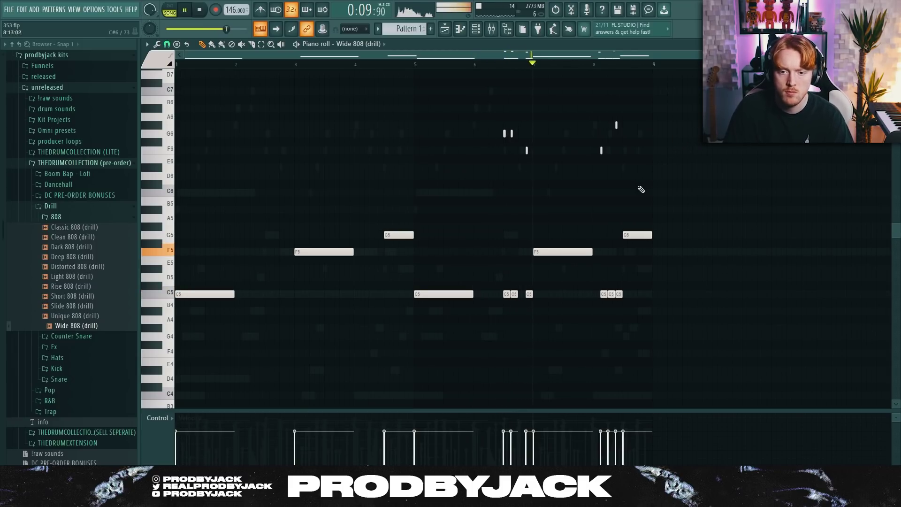
scroll(586, 221, "up", 3)
left_click_drag(463, 122, 487, 319)
key("Delete")
Shorten the G5 note in bar 8 to four steps and fill the remainder with two two-step D#5 notes and a G6 slide.
scroll(519, 322, "up", 2)
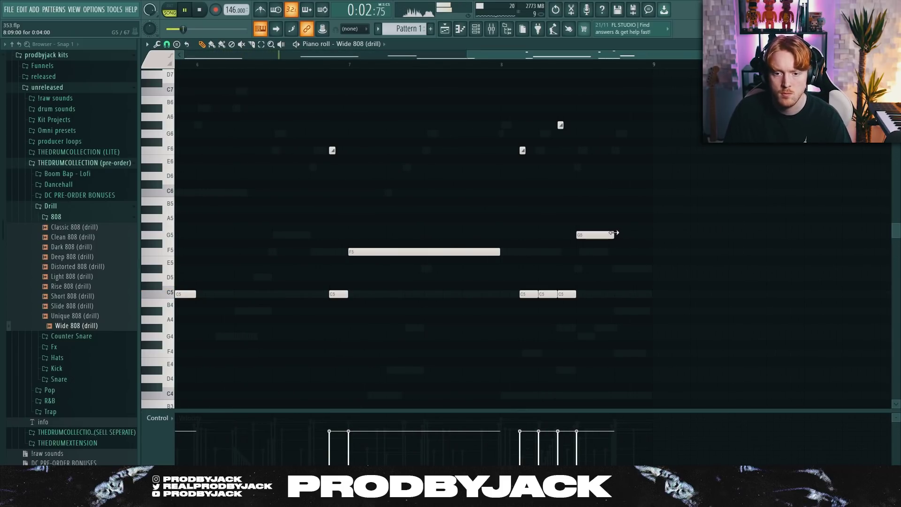
left_click_drag(512, 137, 625, 273)
left_click(628, 312, "ctrl")
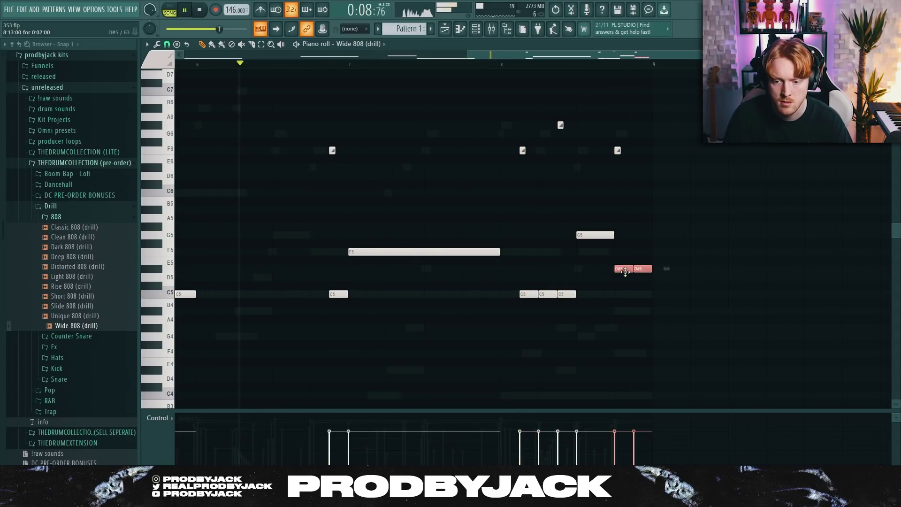
left_click(617, 150)
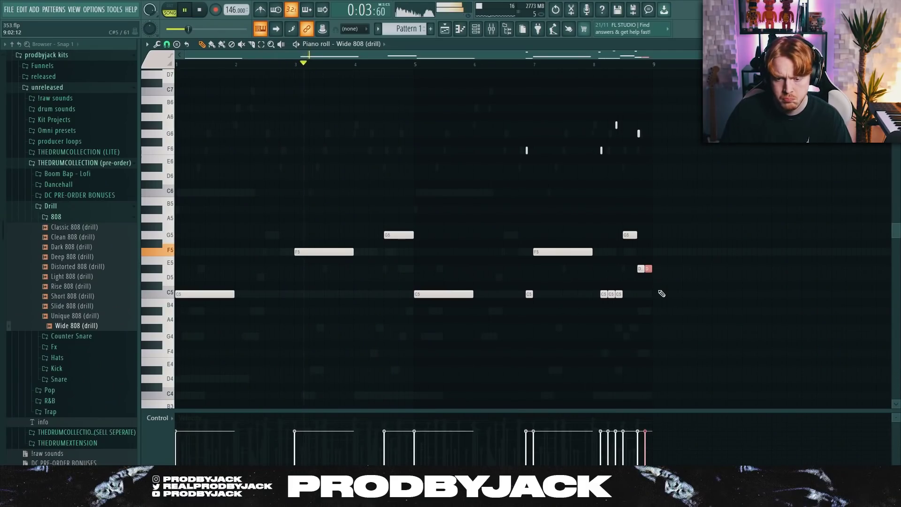
Raise the second D#5 note at the end of bar 8 to G5.
scroll(673, 366, "down", 5)
scroll(673, 349, "up", 4)
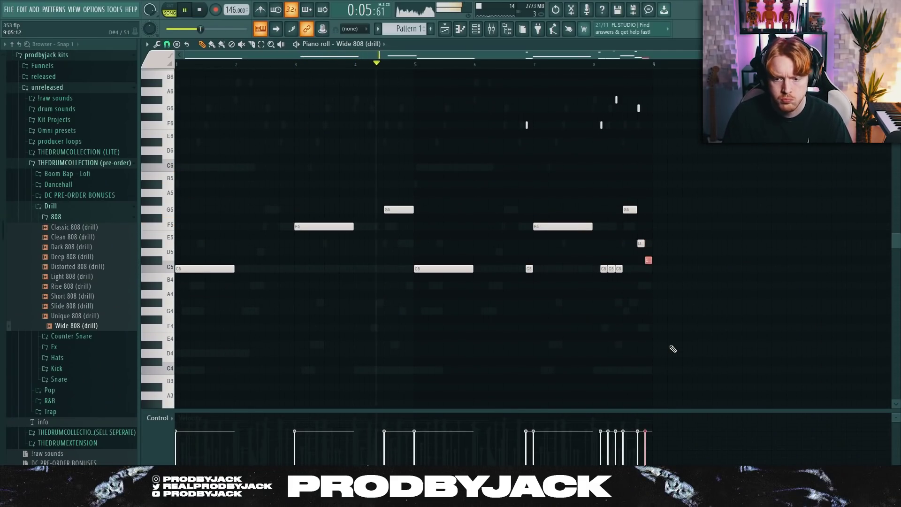
key("shift+Up")
key("shift+Up")
key("shift+Up")
key("shift+Up")
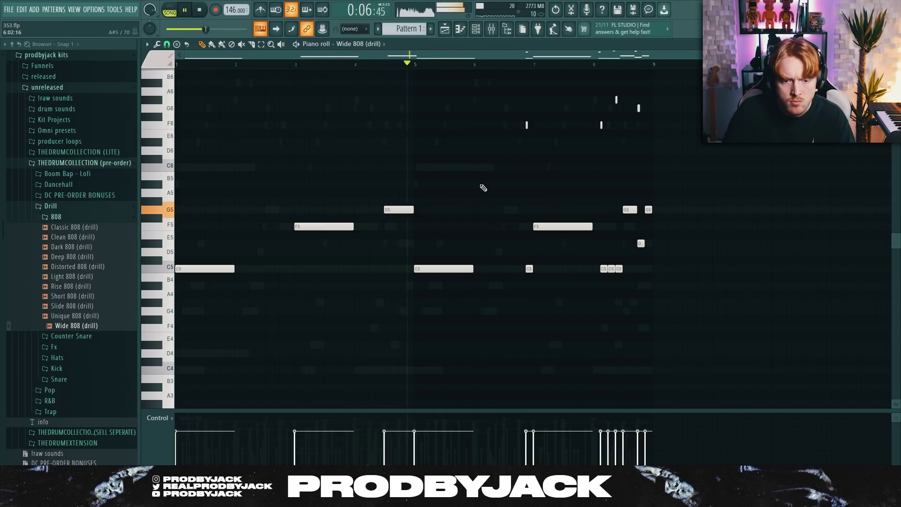
Add a C6 note in bar 6 starting at step 5 with a length of eight steps.
left_click(172, 170)
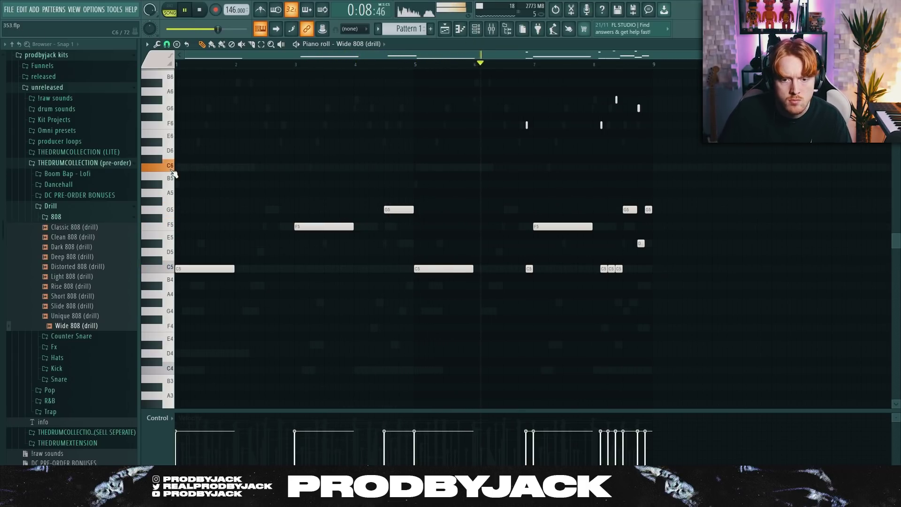
left_click(492, 174)
scroll(495, 175, "up", 3)
left_click_drag(503, 168, 528, 172)
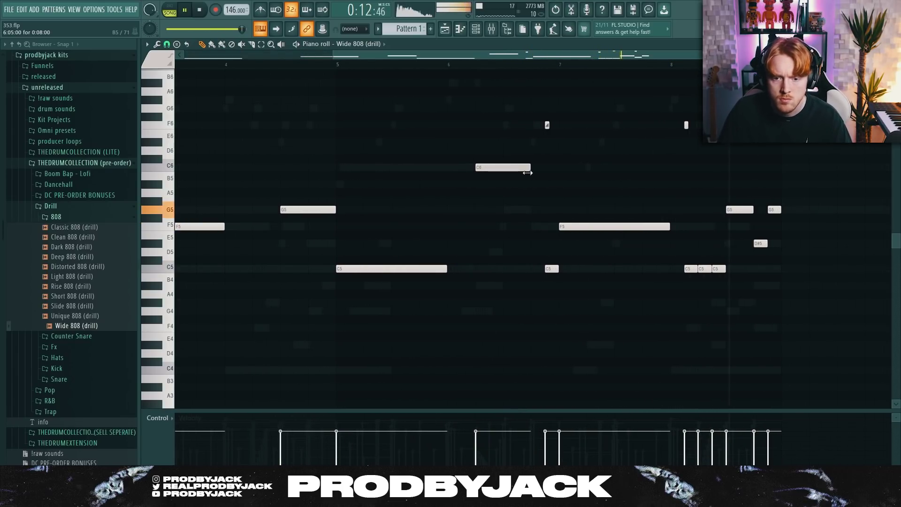
scroll(507, 203, "down", 2)
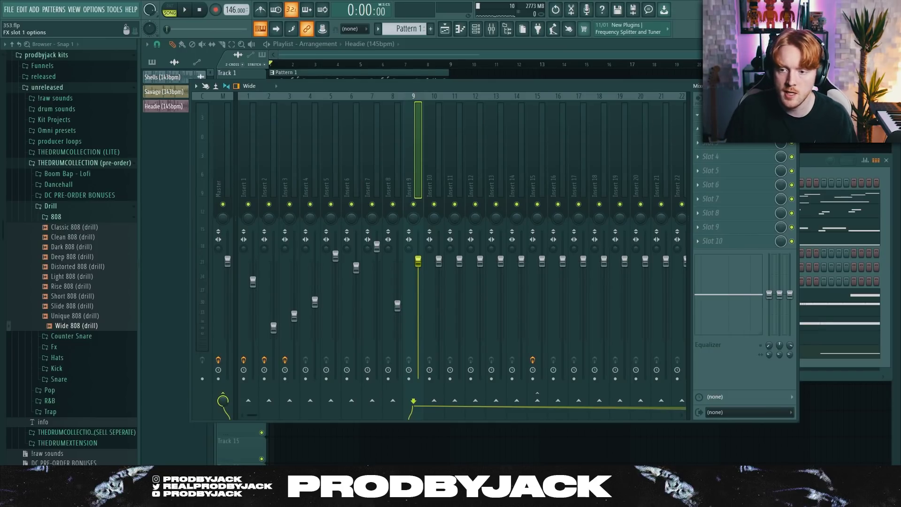
Load Fruity Limiter into slot 1 of mixer insert 9 and switch it to compressor mode.
left_click(723, 114)
left_click(483, 428)
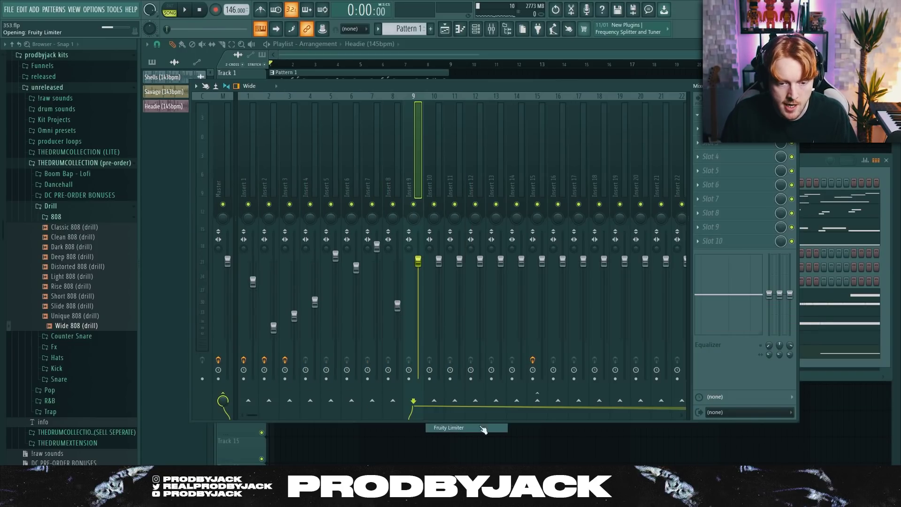
left_click(278, 276)
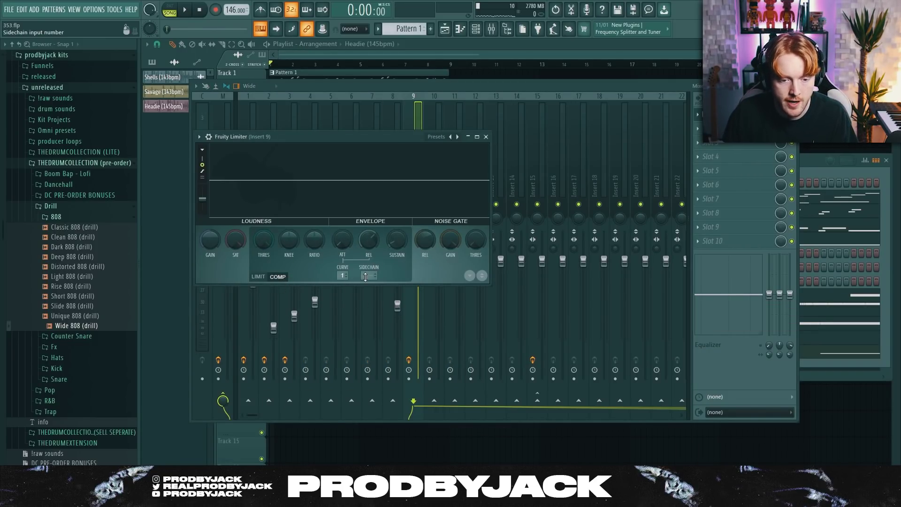
left_click_drag(383, 137, 701, 118)
left_click_drag(577, 127, 607, 239)
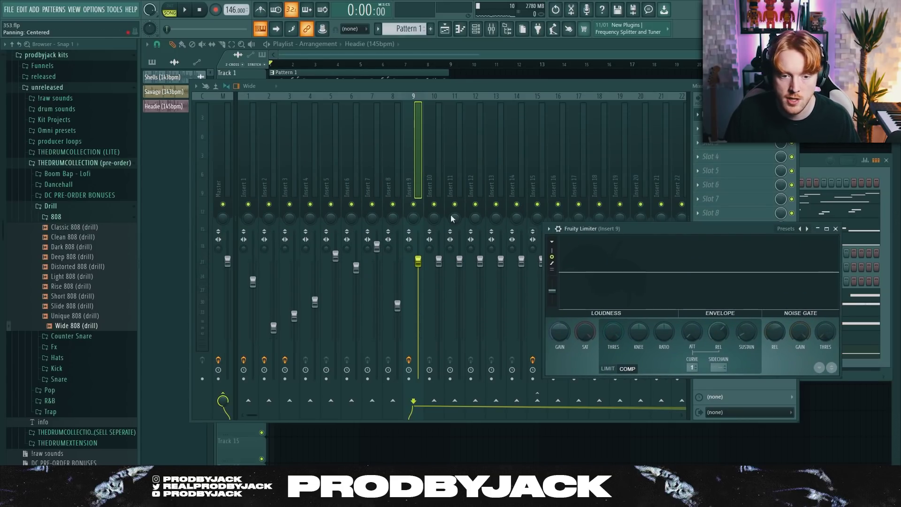
Sidechain insert 7 to insert 9 and set the limiter's sidechain input to 1.
left_click(381, 192)
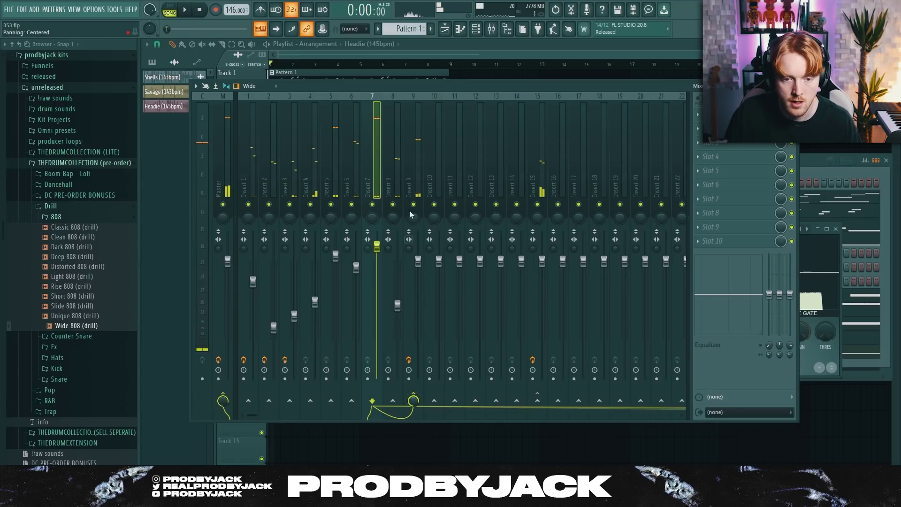
left_click(748, 167)
left_click_drag(693, 304, 530, 201)
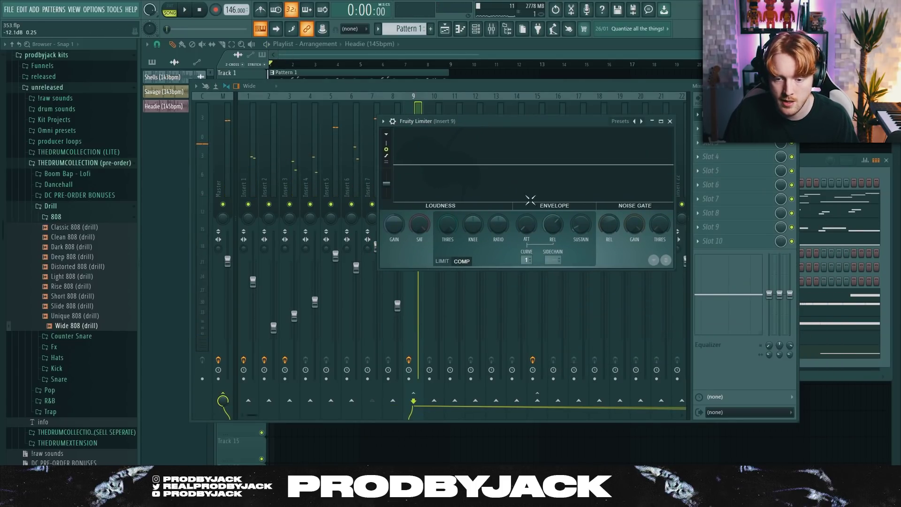
right_click(552, 262)
left_click(565, 278)
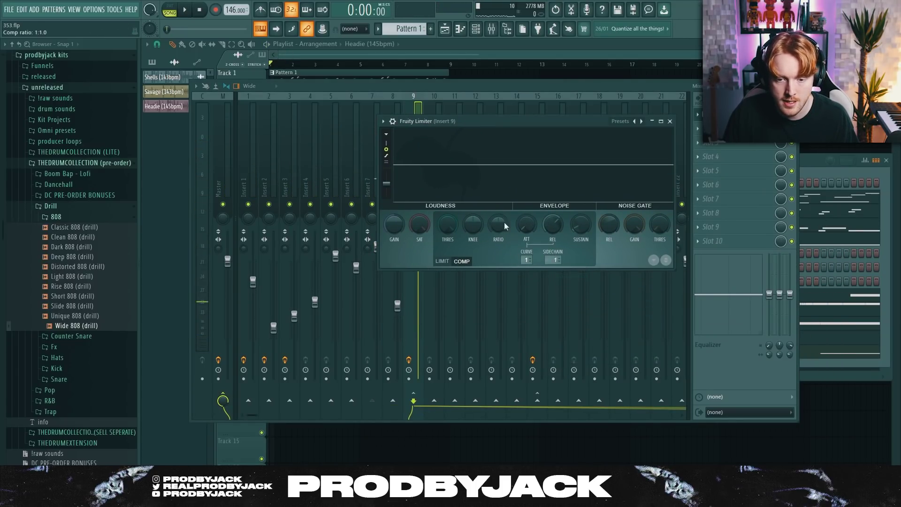
Play the beat and adjust the compressor's threshold, knee and ratio, setting the ratio to 2.1:1.
key("space")
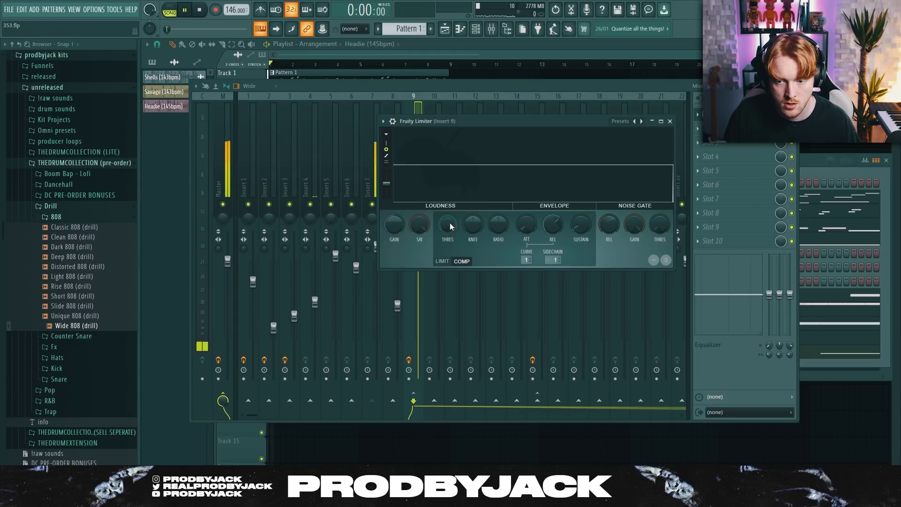
left_click_drag(450, 223, 498, 217)
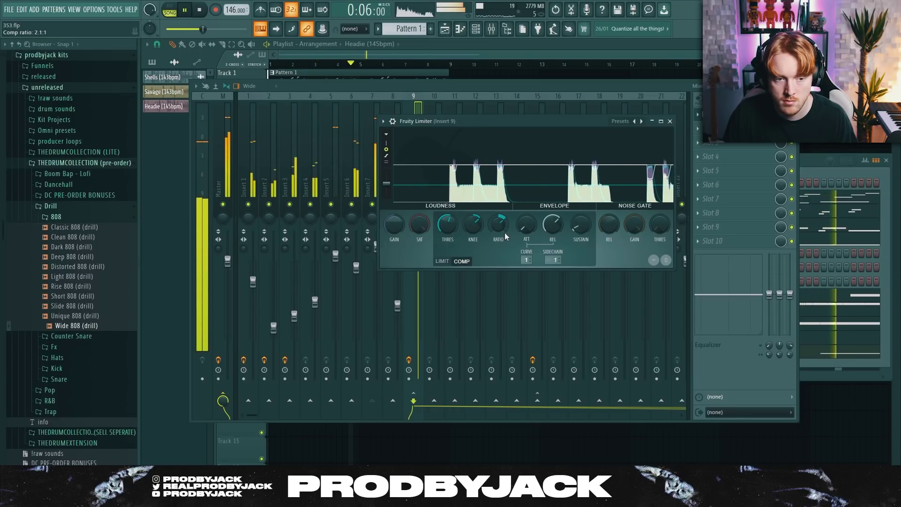
left_click_drag(475, 122, 504, 221)
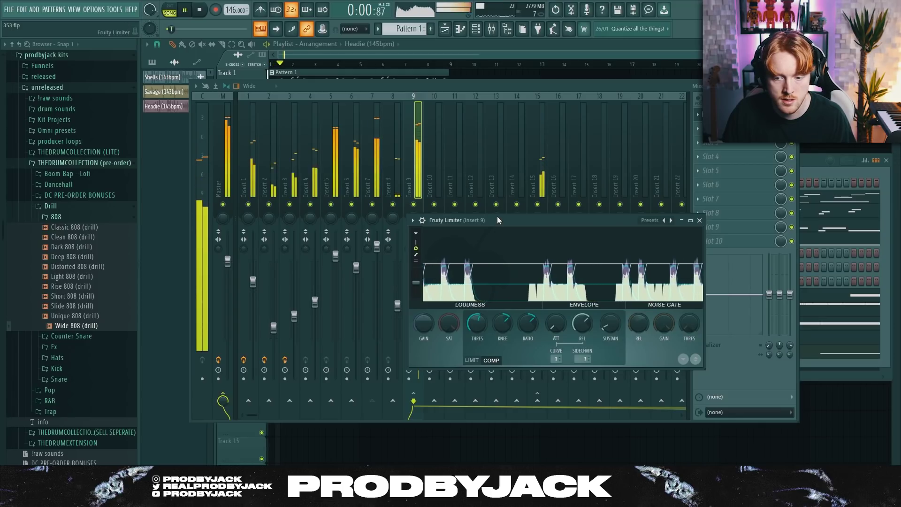
Lower the compressor threshold further on insert 9 and set its knee to 34%.
left_click_drag(497, 218, 476, 148)
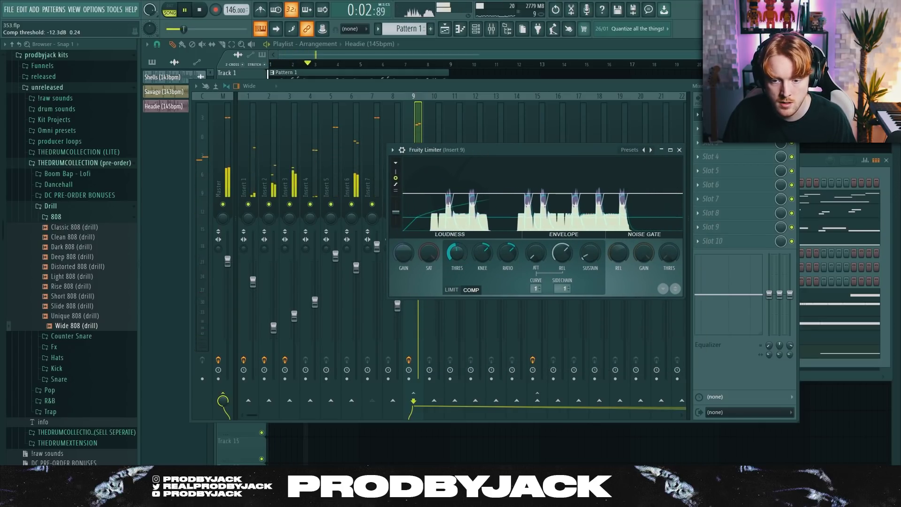
scroll(503, 256, "down", 4)
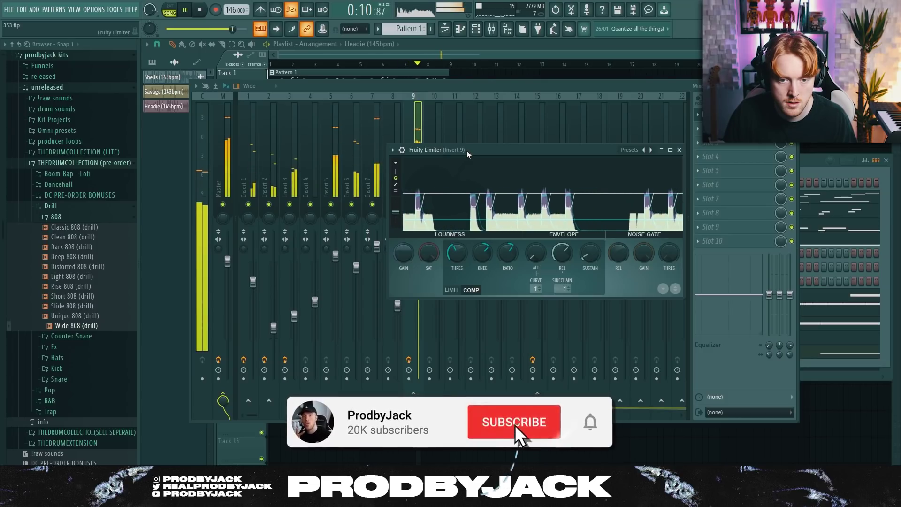
left_click_drag(466, 150, 517, 125)
left_click_drag(513, 232, 512, 250)
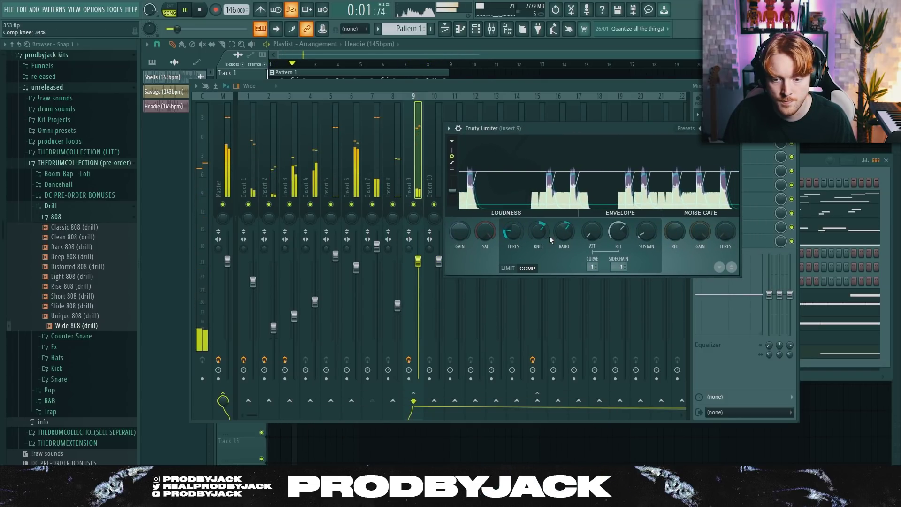
scroll(566, 230, "down", 3)
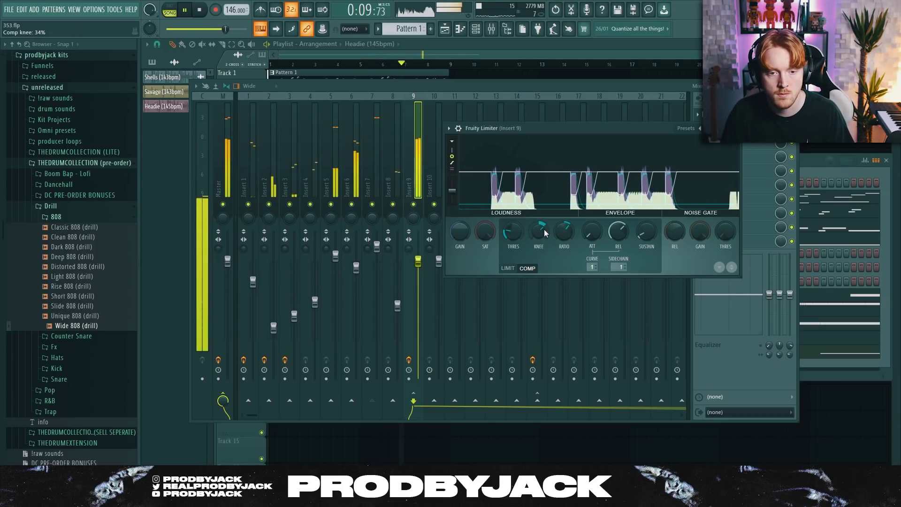
Reset the compressor knee and raise it again, fine-tune the threshold by ear, and close Fruity Limiter.
right_click(541, 229)
left_click(550, 235)
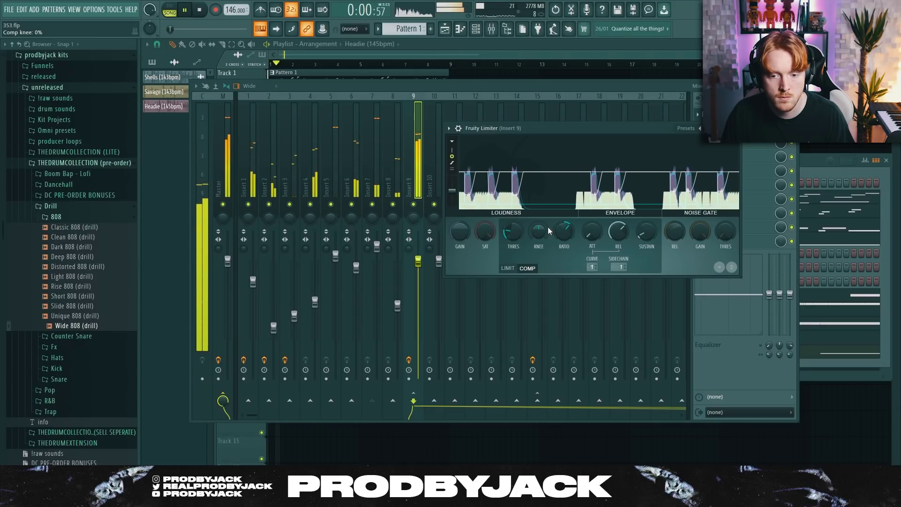
left_click_drag(541, 231, 542, 228)
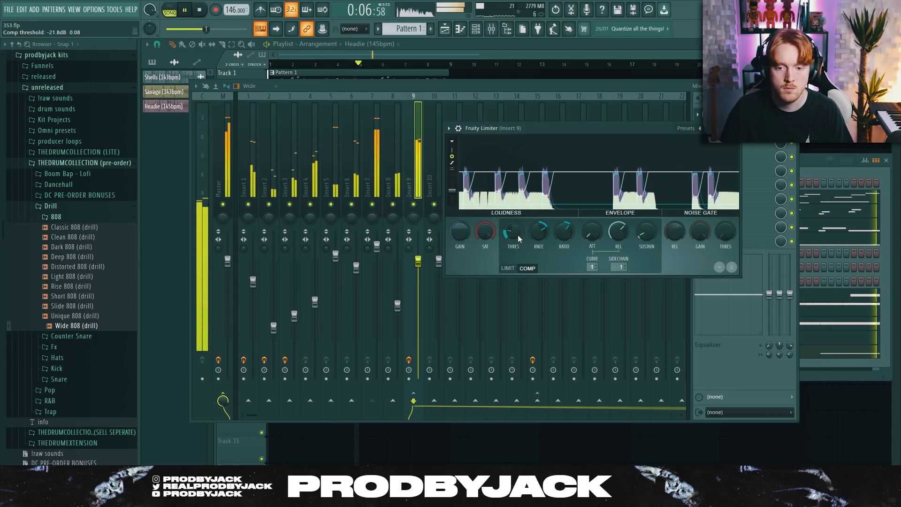
left_click_drag(519, 238, 518, 233)
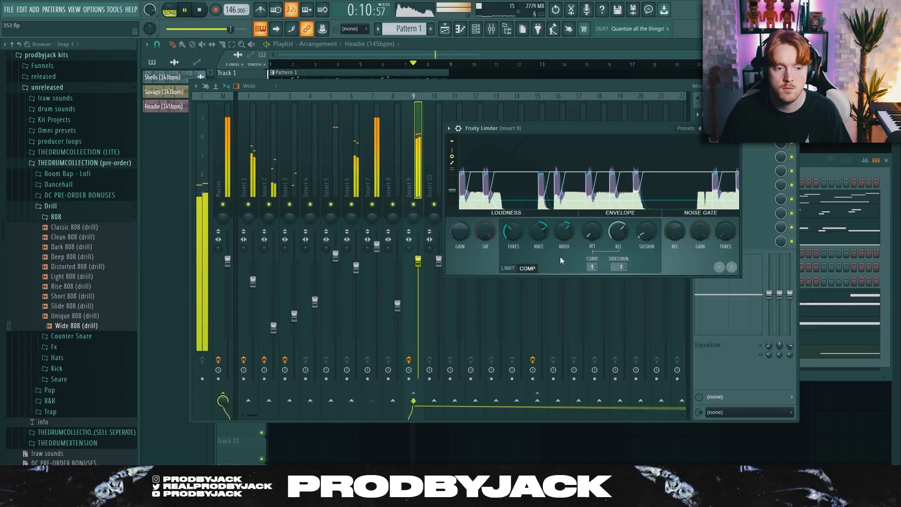
left_click(735, 128)
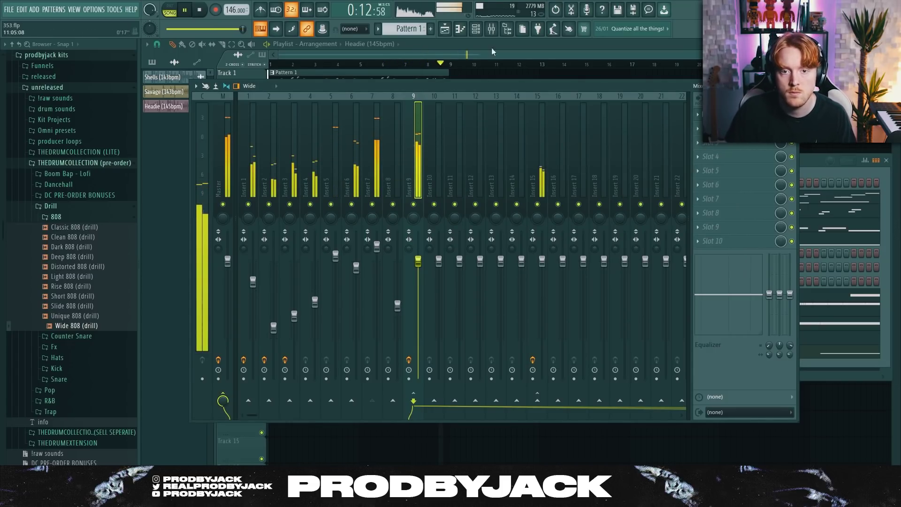
Return to the playlist and split Pattern 1 by channel into separate patterns.
left_click(475, 29)
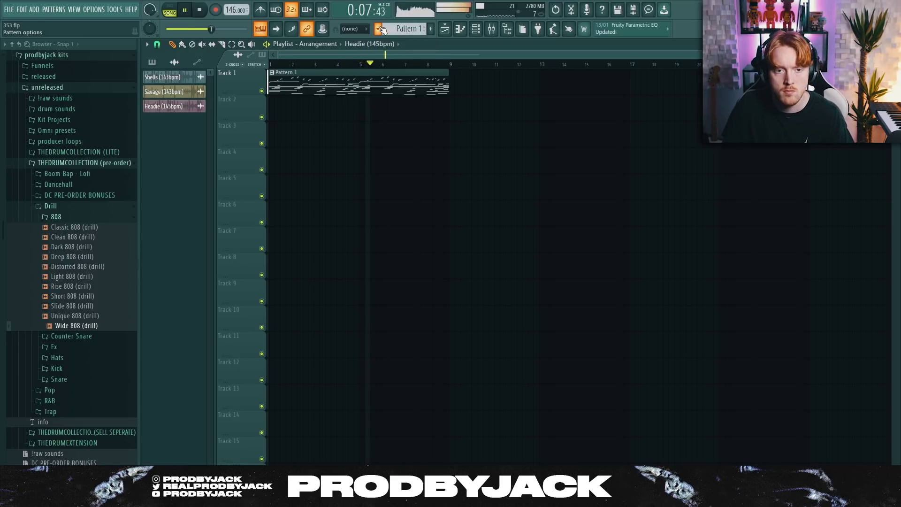
left_click(381, 30)
left_click(435, 176)
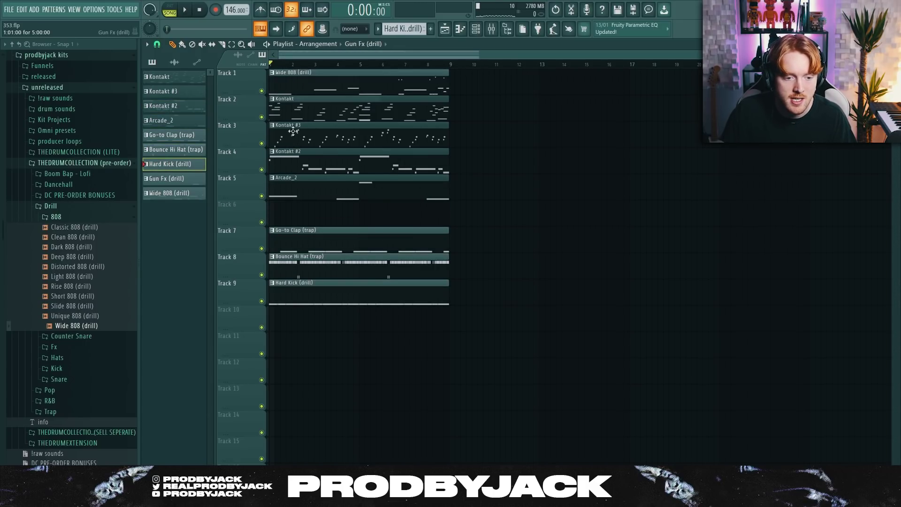
Arrange the melody clips on tracks 1–4 from bar 1 and the drum, Gun Fx and Wide 808 clips on tracks 6–10 from bar 9.
left_click_drag(381, 319, 445, 323)
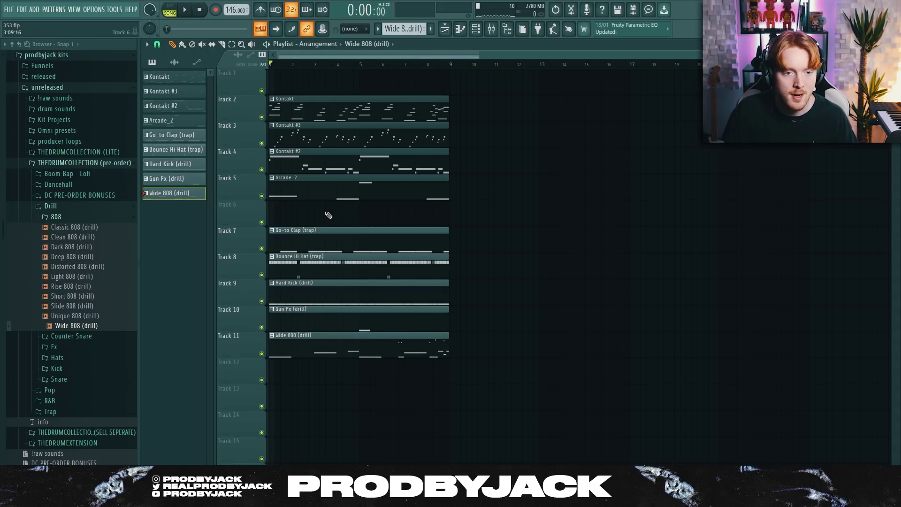
left_click_drag(329, 215, 321, 85)
left_click_drag(413, 219, 517, 289)
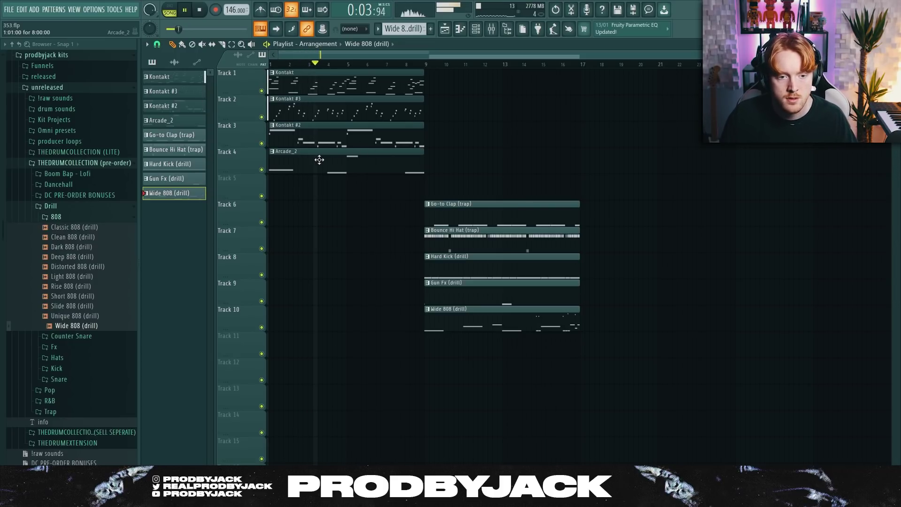
Move the Kontakt #2 and Arcade_2 clips on tracks 3 and 4 to start at bar 9.
left_click_drag(297, 187, 340, 143)
left_click(308, 202, "ctrl")
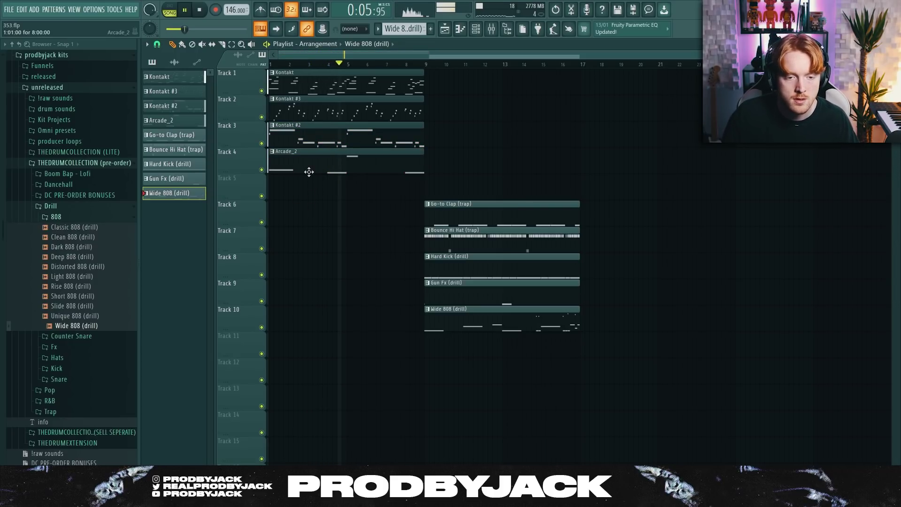
left_click_drag(306, 200, 361, 133)
left_click_drag(294, 161, 455, 167)
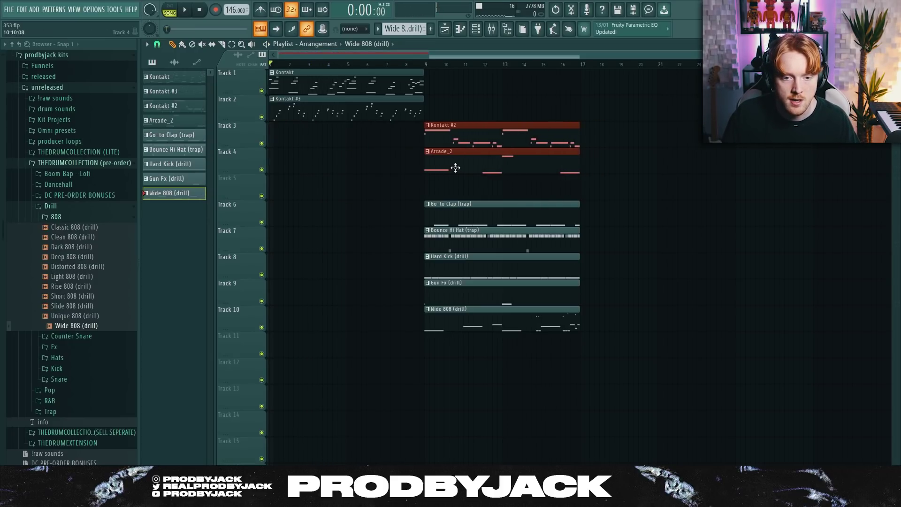
left_click(368, 169, "ctrl")
Move the Kontakt #3 clip on track 2 to start at bar 9 while previewing the intro.
key("space")
left_click_drag(322, 115, 477, 115)
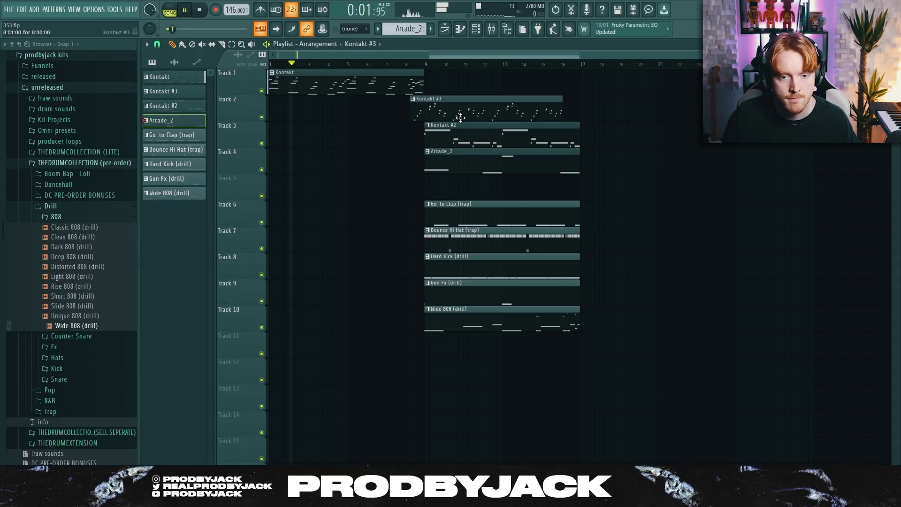
key("space")
Move the Kontakt #2 clip back to bar 1 and duplicate it together with the Kontakt clip to bar 9.
left_click_drag(466, 162, 320, 145)
key("space")
left_click_drag(333, 216, 362, 73, "ctrl")
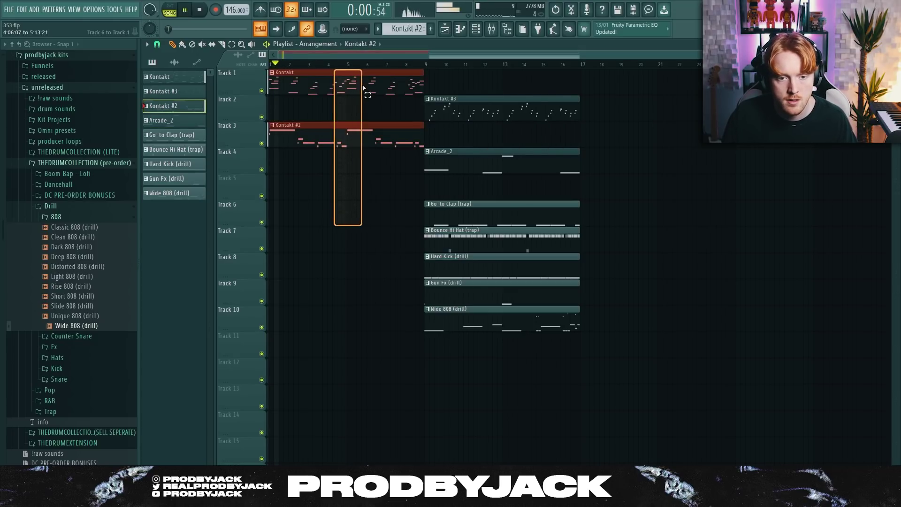
key("ctrl+b")
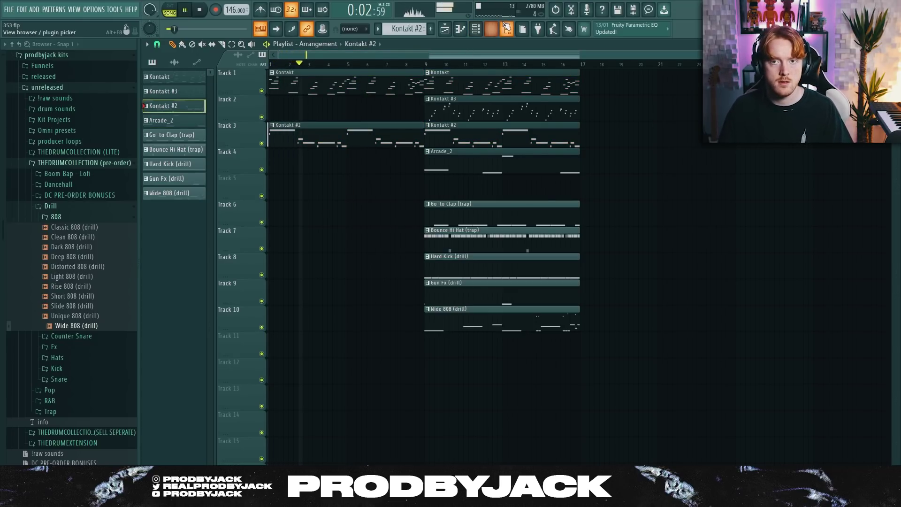
Move the Kontakt #3 clip on track 2 and the Arcade_2 clip on track 4 to start at bar 17.
left_click(491, 28)
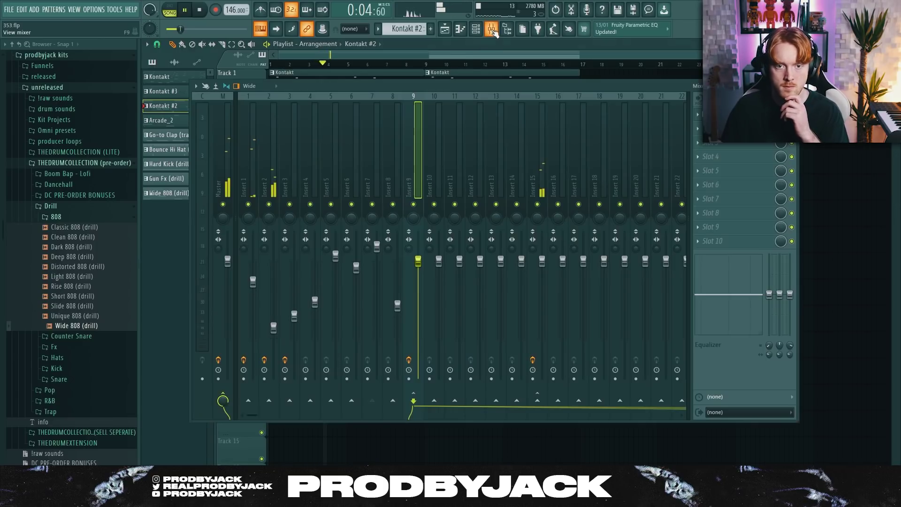
left_click(446, 29)
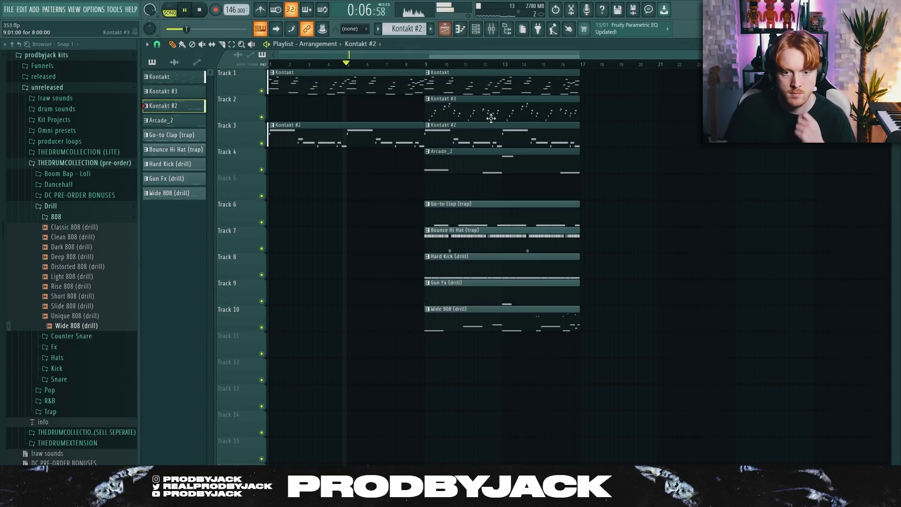
left_click_drag(475, 110, 617, 109)
left_click_drag(469, 159, 625, 159)
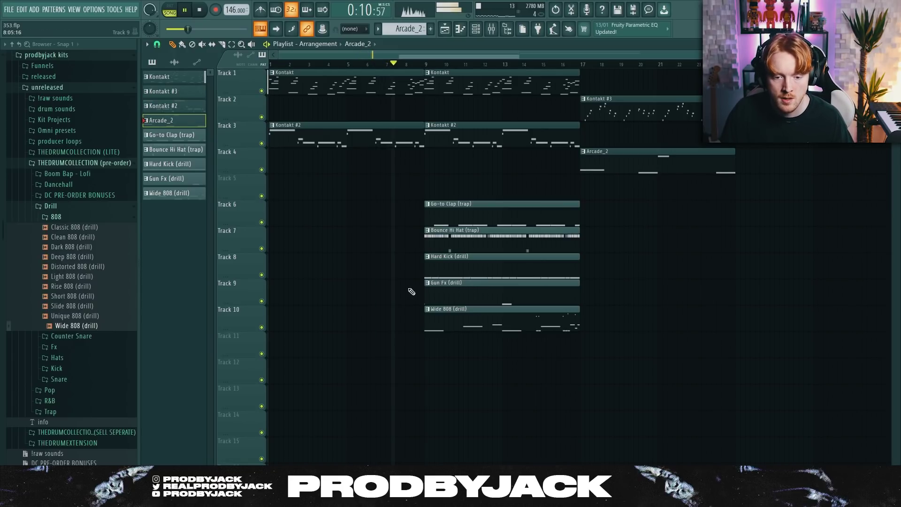
Move the Hard Kick clip on track 8 and the Go-to Clap clip on track 6 to start at bar 17.
left_click_drag(443, 269, 652, 268)
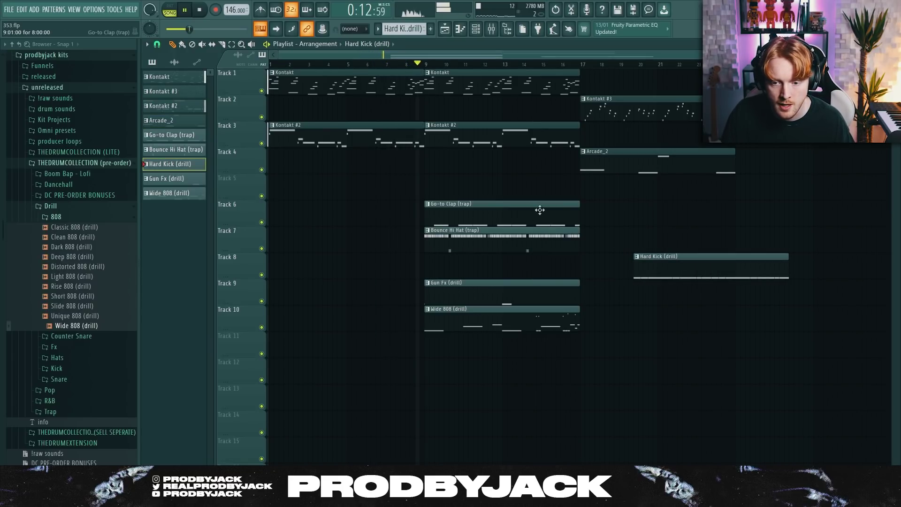
left_click_drag(539, 210, 669, 218)
left_click_drag(667, 266, 618, 262)
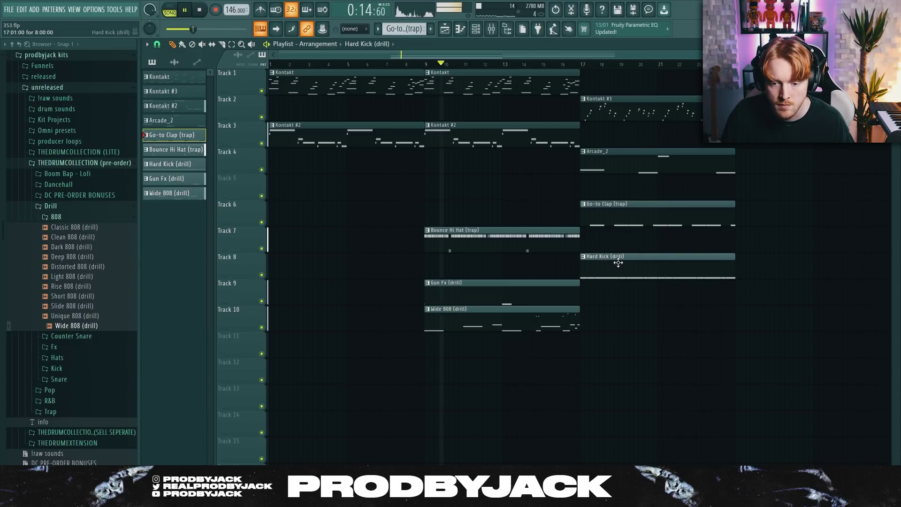
Duplicate the Bounce Hi Hat, Gun Fx and Wide 808 clips from bar 9 to bar 17 and save the project.
scroll(628, 313, "down", 1)
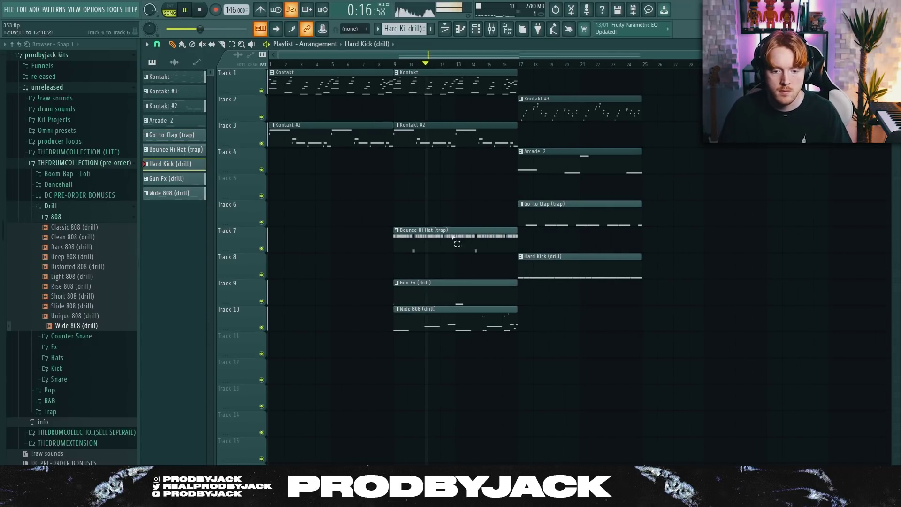
left_click_drag(453, 235, 462, 364)
key("ctrl+b")
key("ctrl+d")
key("ctrl+s")
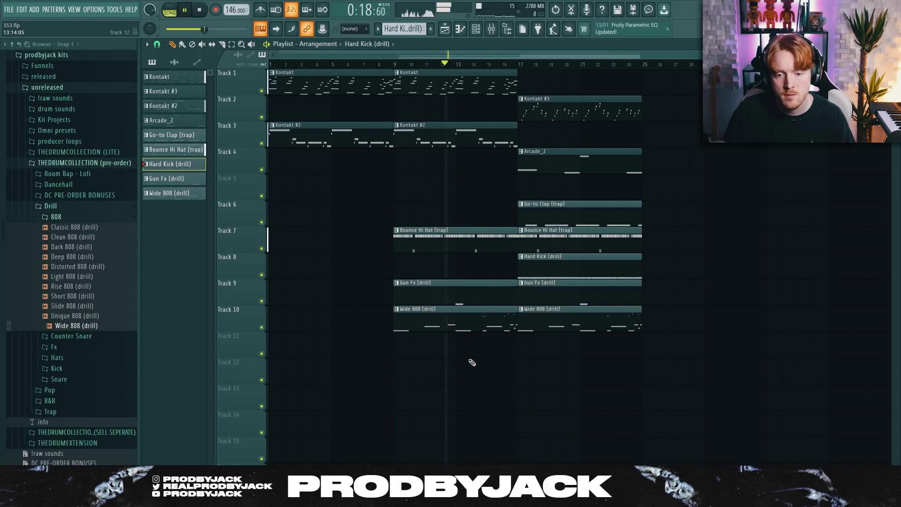
Add a Go-to Clap clip from bar 13 to bar 17 on track 6 and duplicate the bar 9 Kontakt and Kontakt #2 clips to bar 17.
left_click(528, 214)
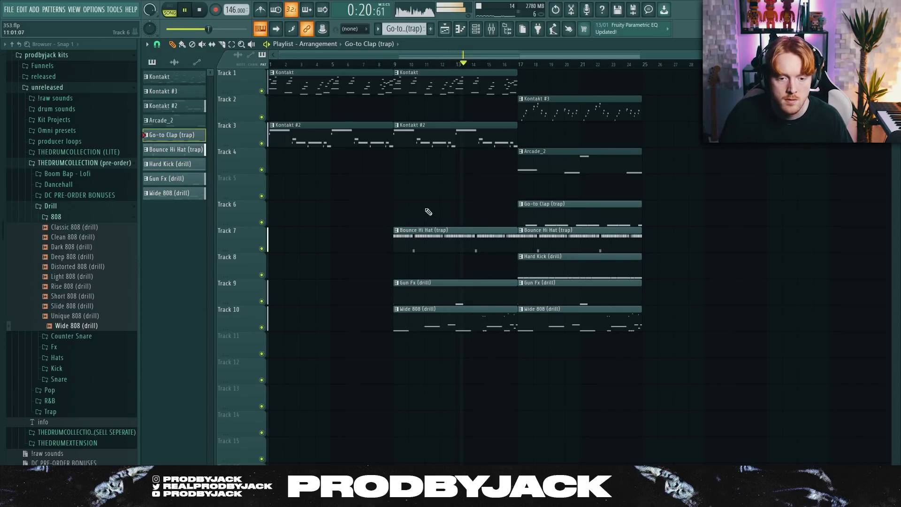
left_click_drag(415, 212, 457, 214)
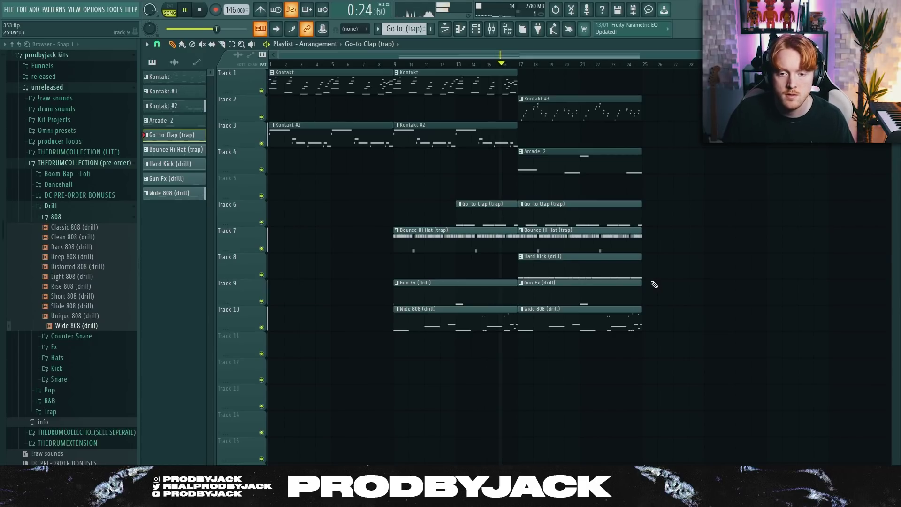
left_click_drag(509, 162, 458, 87)
key("ctrl+b")
left_click(435, 155, "ctrl")
Duplicate the full bar 17–25 section on all tracks to bar 25.
left_click_drag(540, 358, 618, 92)
key("ctrl+b")
scroll(676, 183, "down", 2)
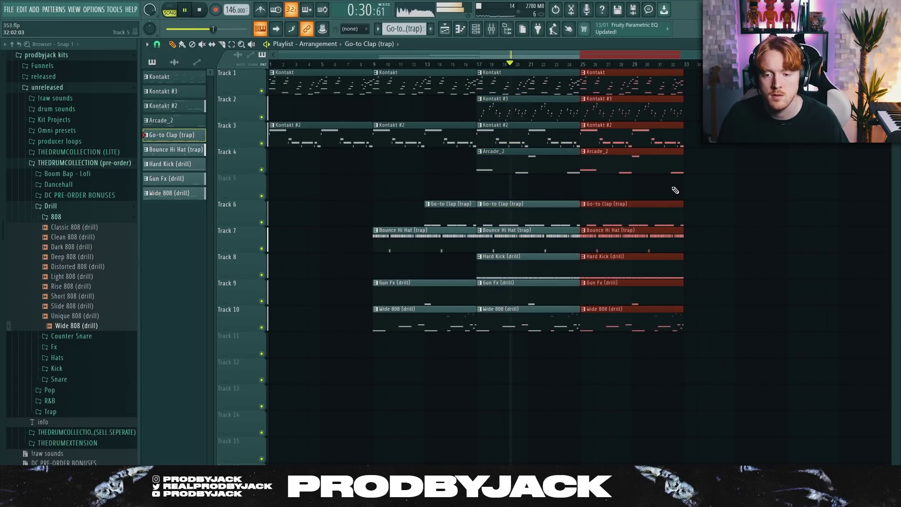
left_click(672, 188, "ctrl")
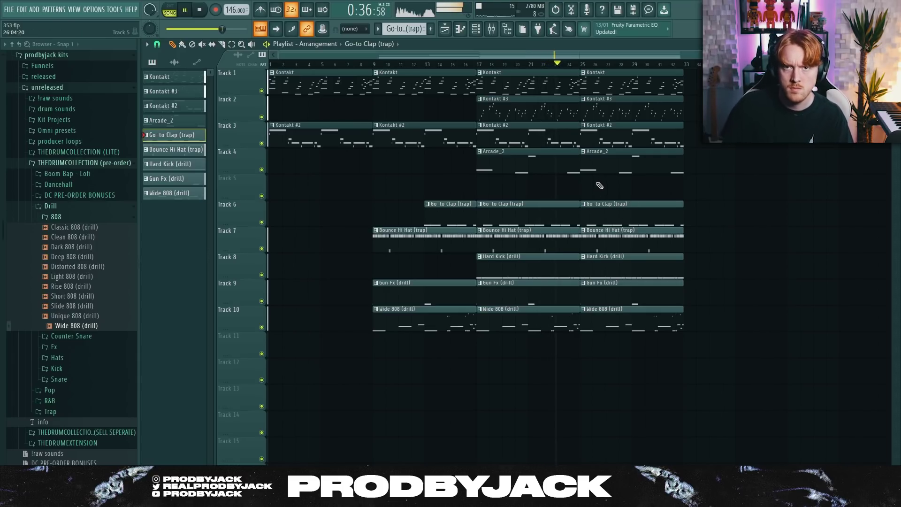
left_click_drag(612, 356, 644, 80)
left_click(745, 198, "ctrl")
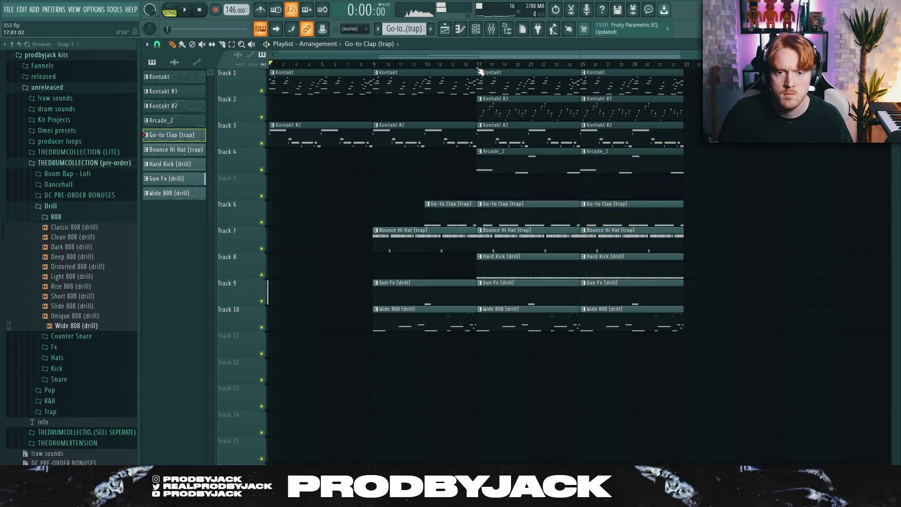
Delete the Kontakt #3 clip at bar 17 on track 2 and play the arrangement.
key("space")
right_click(491, 115)
key("space")
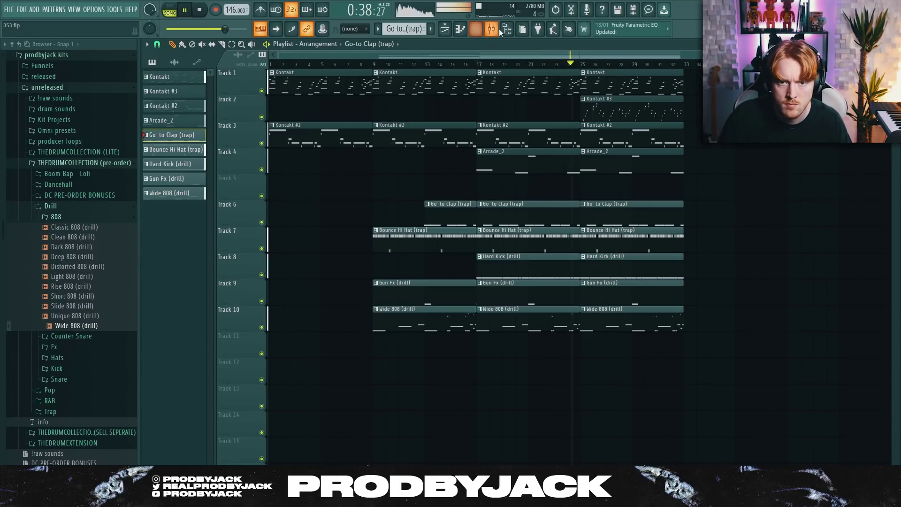
Check the channel levels in the mixer during playback, with Insert 3 selected.
key("F9")
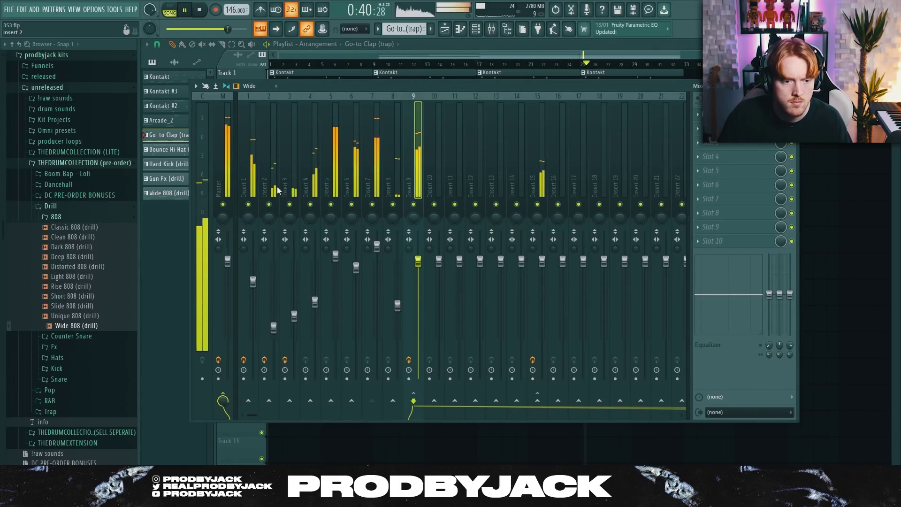
left_click(292, 181)
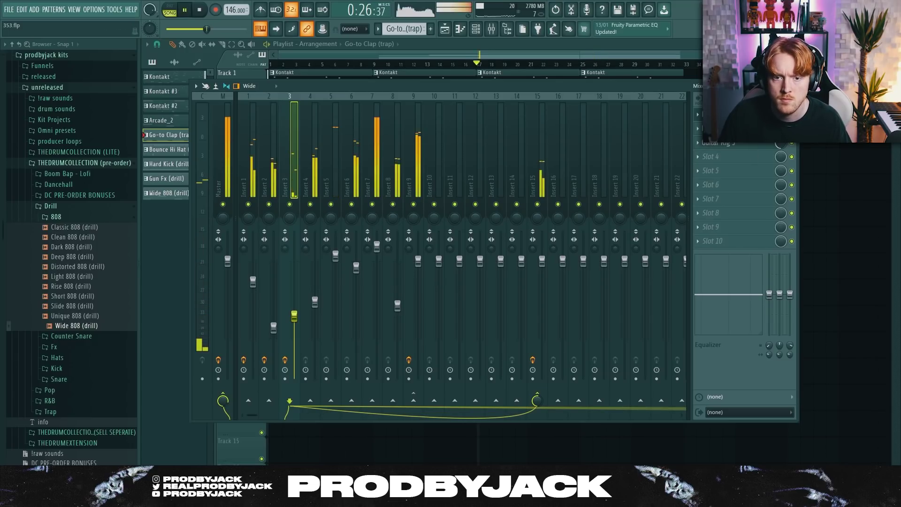
key("F9")
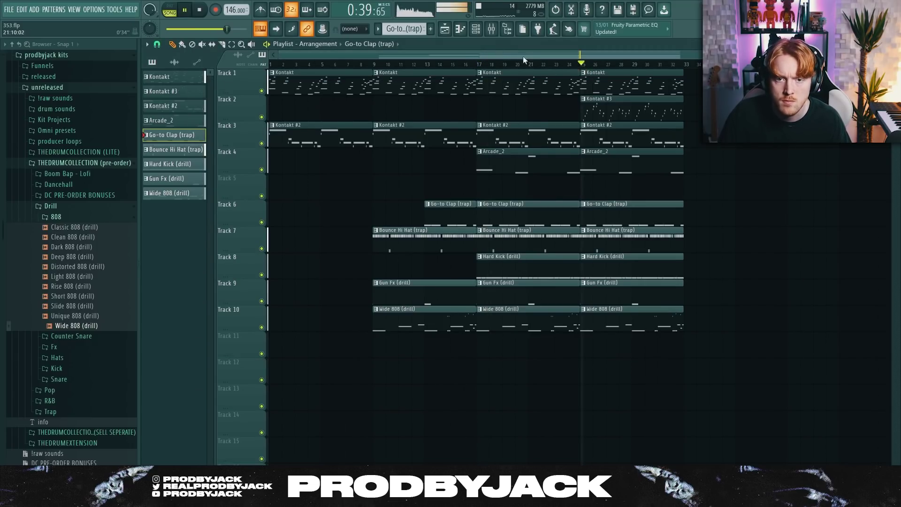
left_click(491, 29)
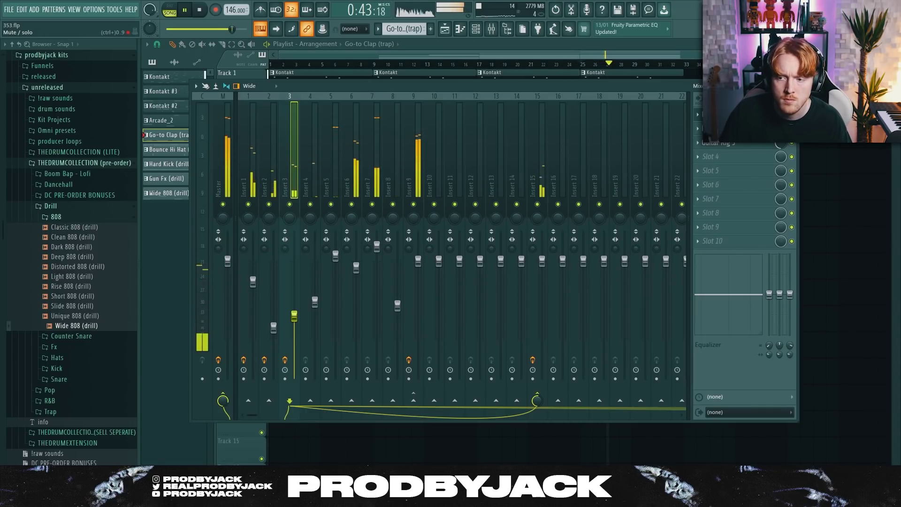
key("F9")
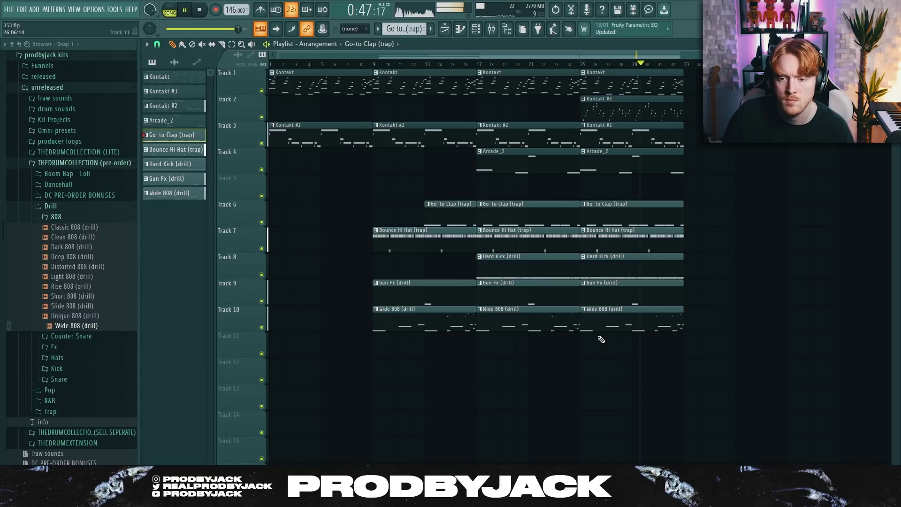
Duplicate the full bar 25–33 section on all tracks to bar 33.
left_click_drag(603, 353, 661, 85)
key("ctrl+b")
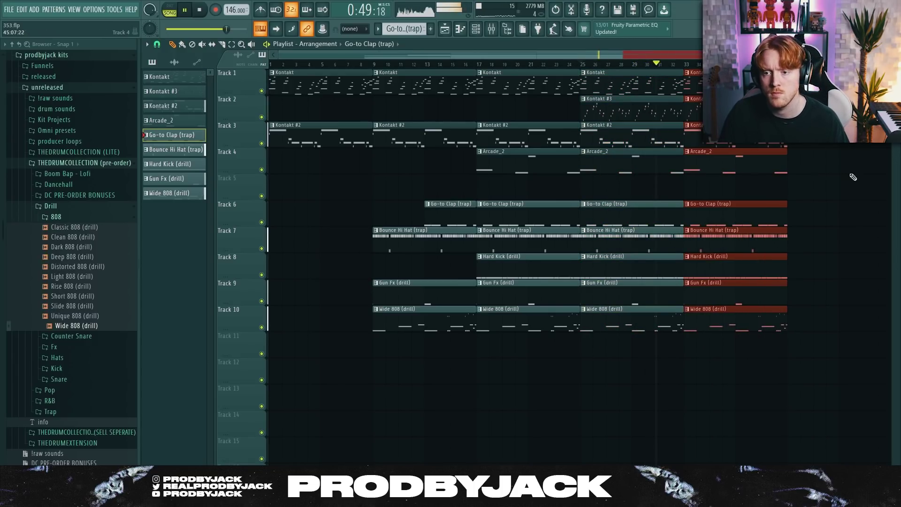
left_click(845, 193, "ctrl")
scroll(836, 208, "down", 1)
scroll(816, 194, "down", 1)
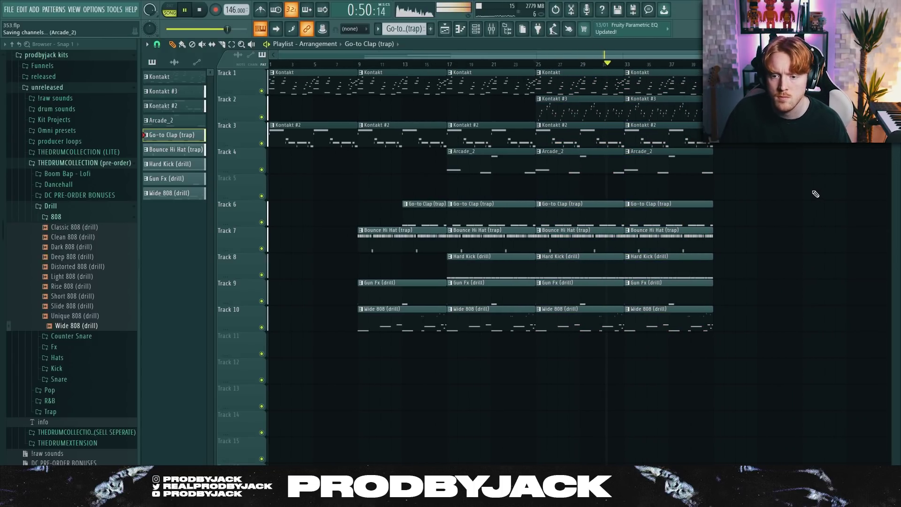
Delete the Kontakt #3, Kontakt #2 and Arcade_2 clips at bar 33 on tracks 2–4.
right_click(654, 105)
right_click(656, 133)
right_click(658, 153)
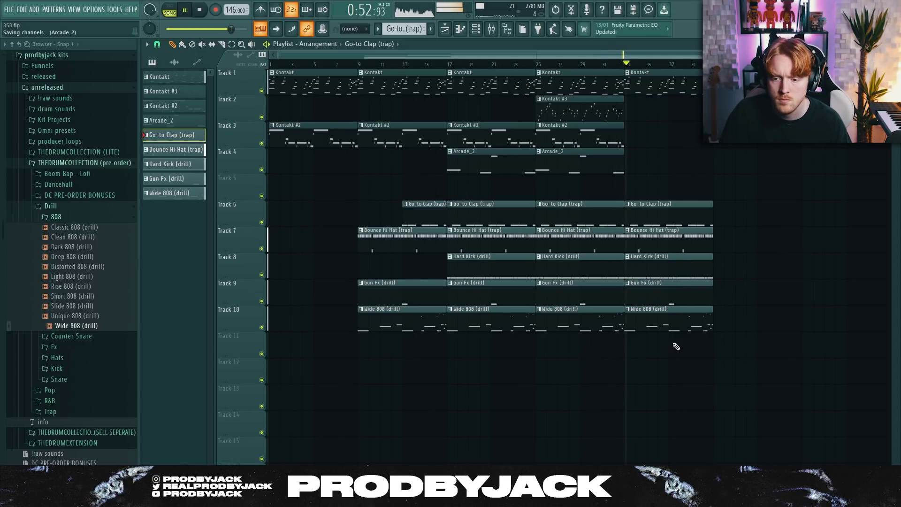
Duplicate the remaining Kontakt, drum and 808 clips from bar 33 to bar 41 and save the project.
left_click_drag(639, 357, 704, 73)
key("ctrl+b")
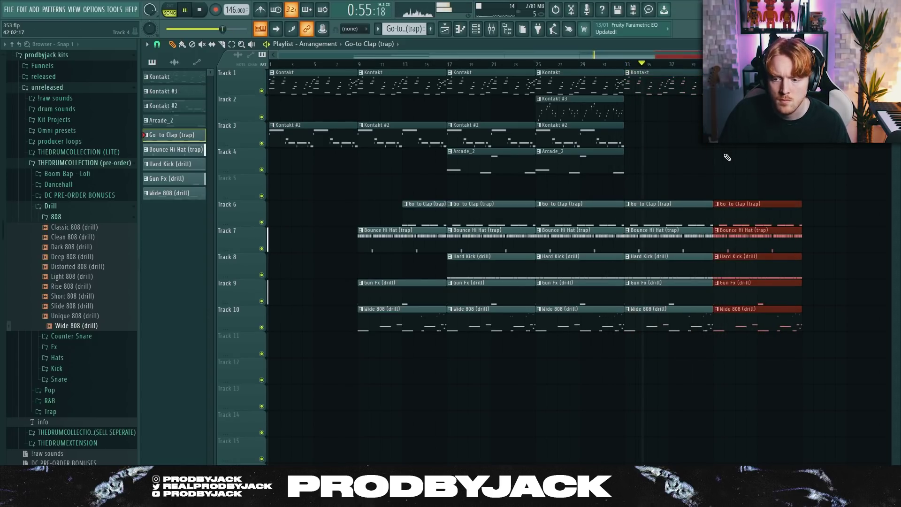
left_click(685, 157, "ctrl")
scroll(683, 156, "down", 1)
key("ctrl+s")
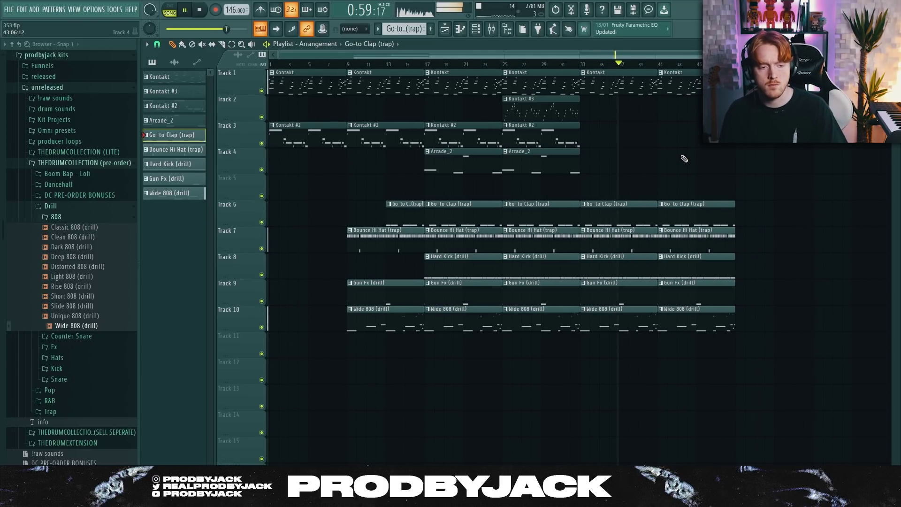
Replace the Hard Kick clip at bar 41 with an Arcade_2 clip on track 4 and duplicate that section to bar 49.
right_click(677, 269)
left_click_drag(541, 162, 695, 165)
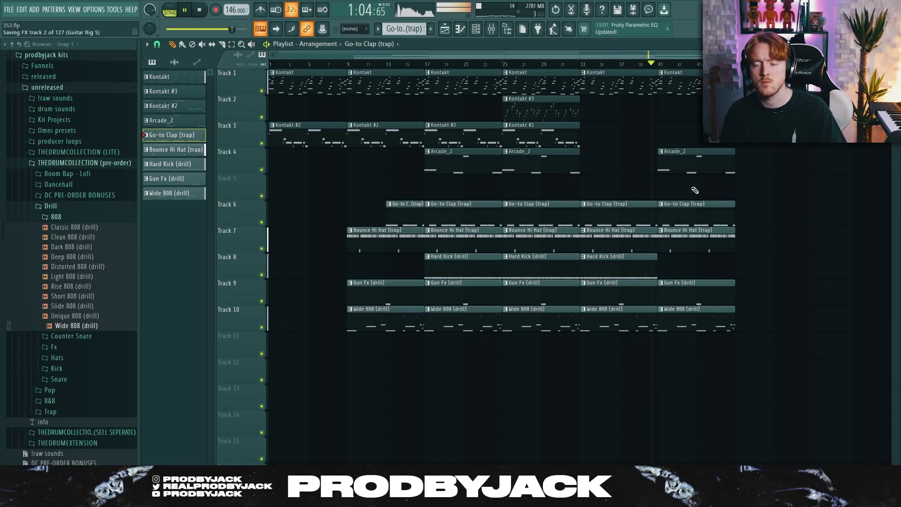
left_click_drag(676, 353, 708, 71)
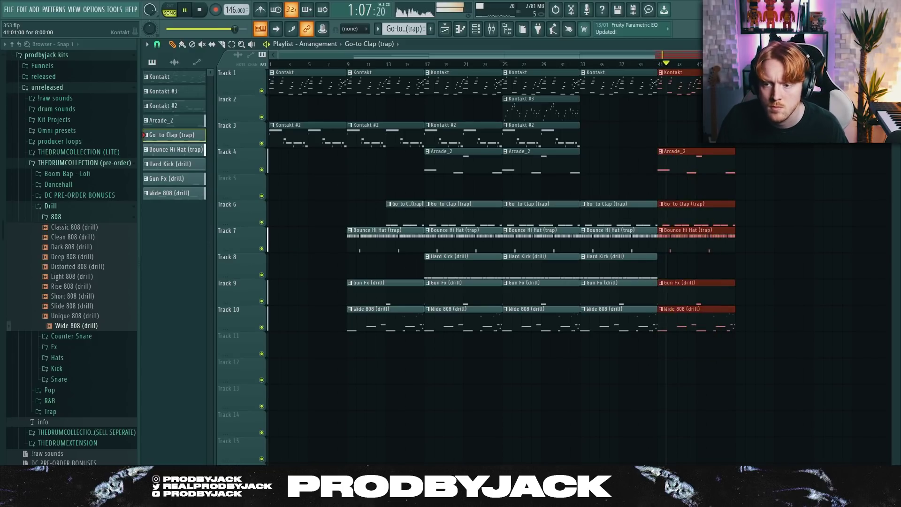
key("ctrl+b")
Lower the Insert 4 volume fader slightly in the mixer and return to the playlist.
left_click(492, 29)
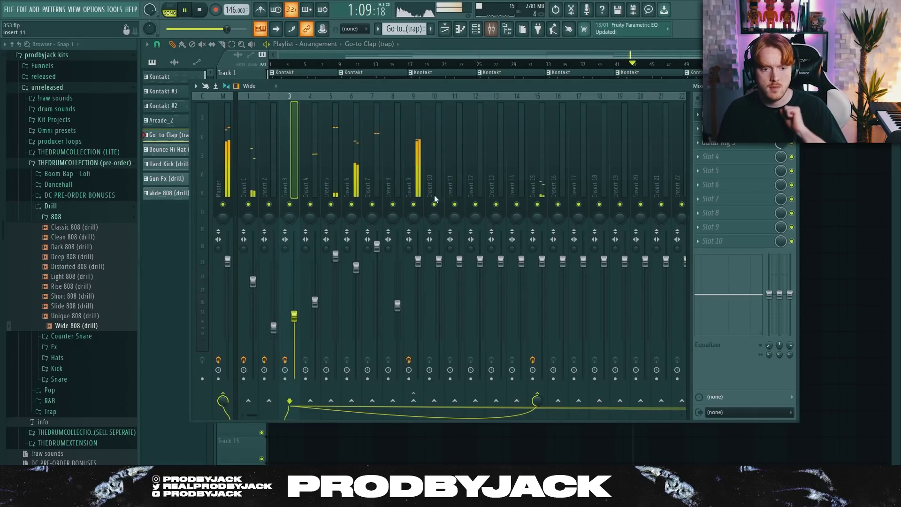
left_click(377, 179)
left_click(387, 177)
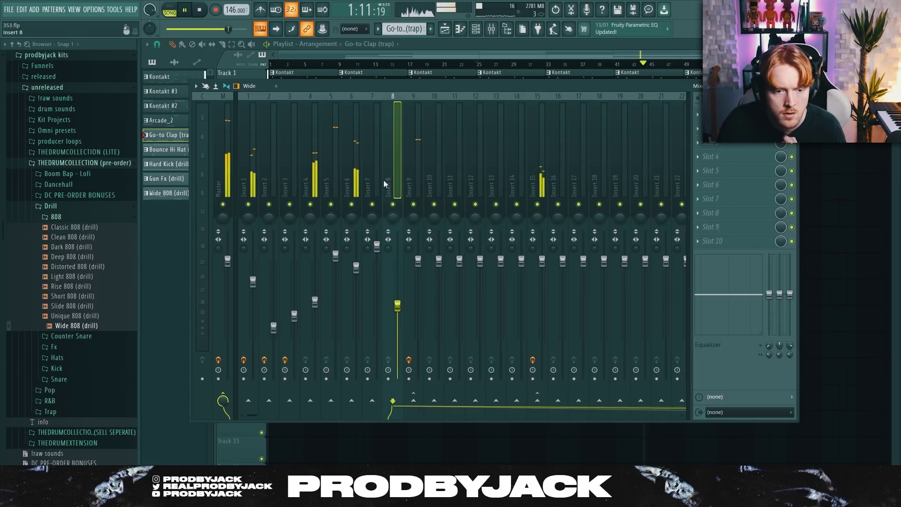
left_click_drag(314, 302, 315, 319)
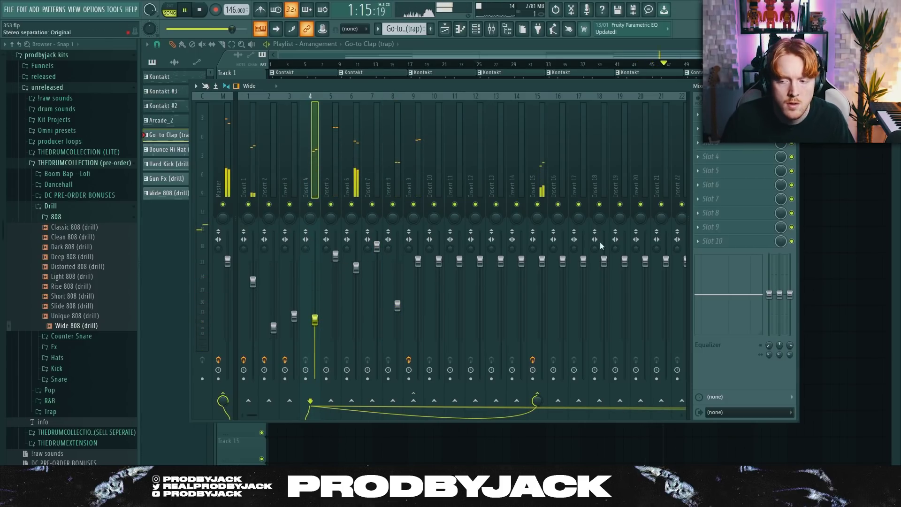
left_click(827, 185)
Place a Kontakt #3 clip at bar 49 on track 2.
left_click(535, 118)
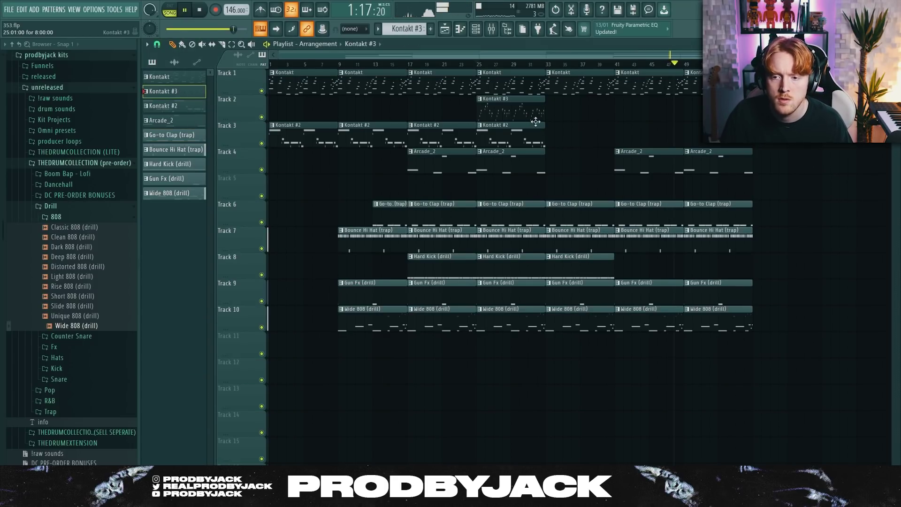
left_click(683, 108)
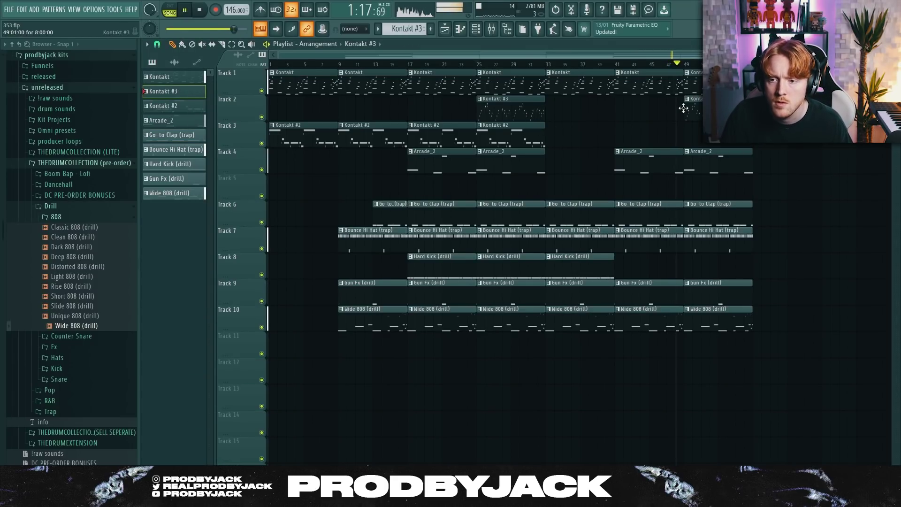
left_click(604, 259)
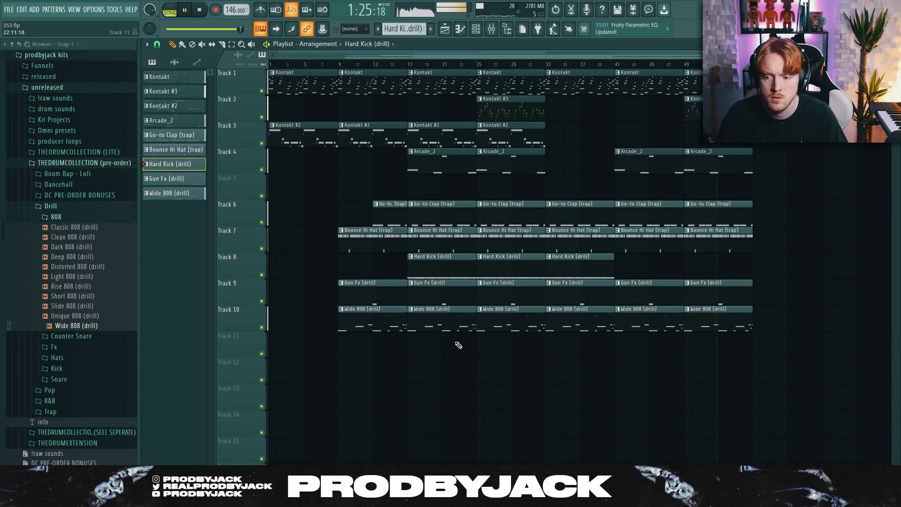
Trim the end of the last Bounce Hi Hat clip at bar 49 to a length of 7 bars.
scroll(762, 264, "up", 3)
left_click_drag(764, 243, 738, 246)
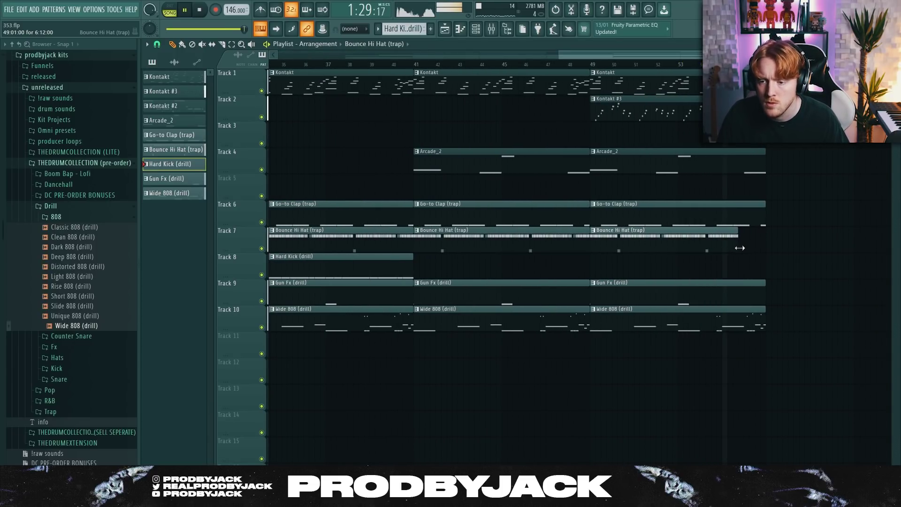
left_click_drag(737, 248, 748, 250)
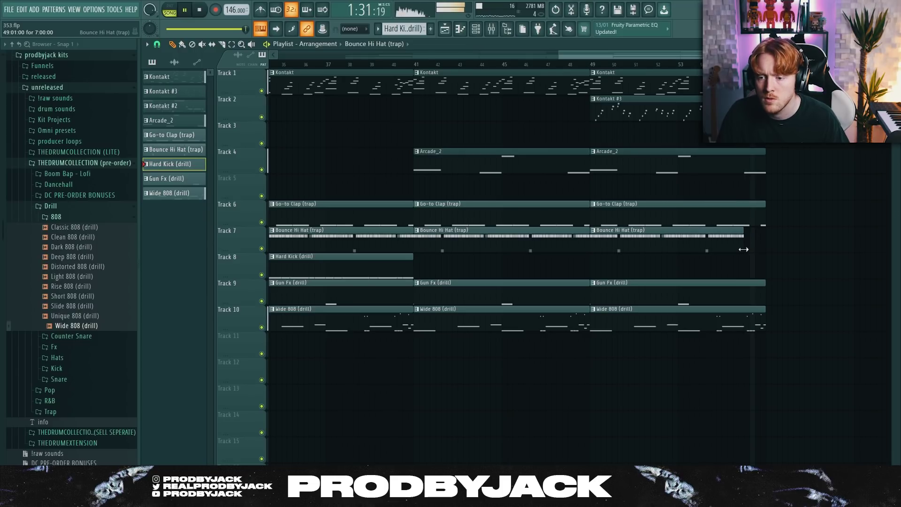
Duplicate the whole bar 17–57 arrangement on all tracks to bar 57 and clear the selection.
scroll(751, 253, "down", 5)
key("space")
left_click_drag(425, 346, 769, 87)
key("ctrl+b")
scroll(631, 100, "down", 3)
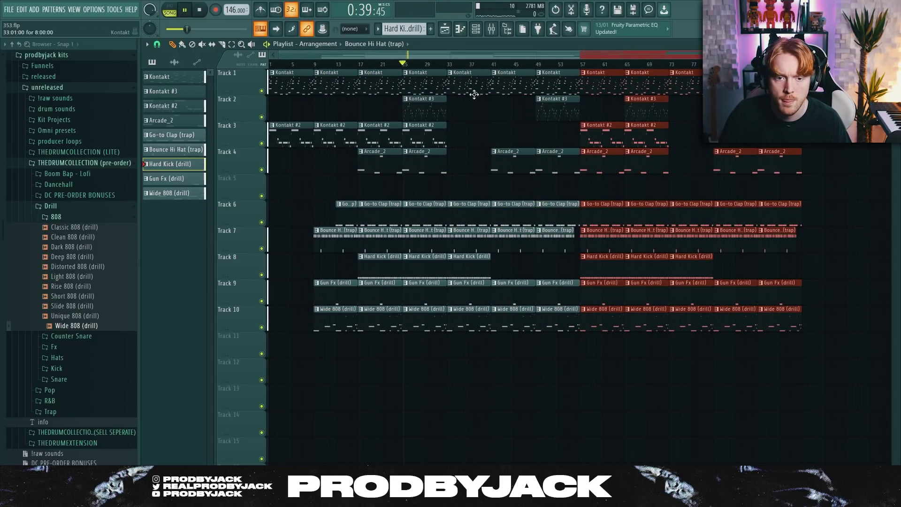
key("space")
key("ctrl+d")
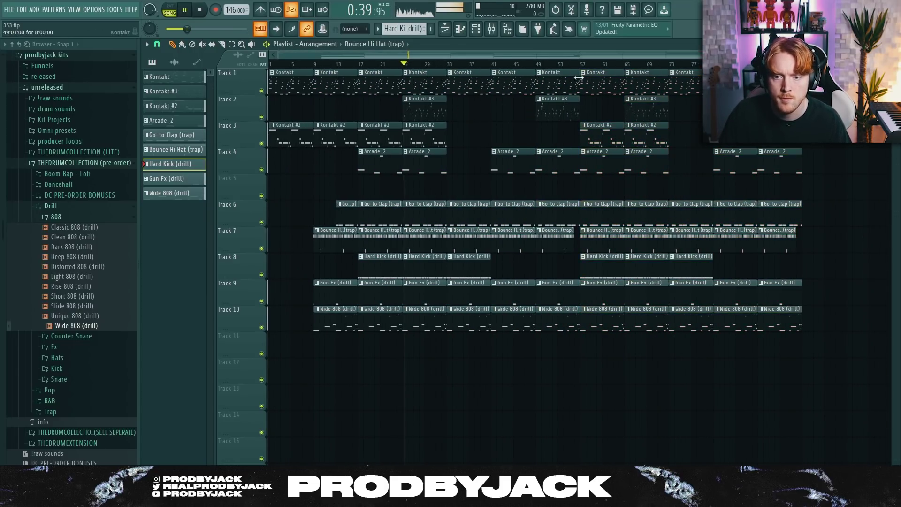
Play the song from about bar 48 to check the transition into the duplicated section at bar 57.
left_click(536, 66)
scroll(501, 54, "up", 3)
key("space")
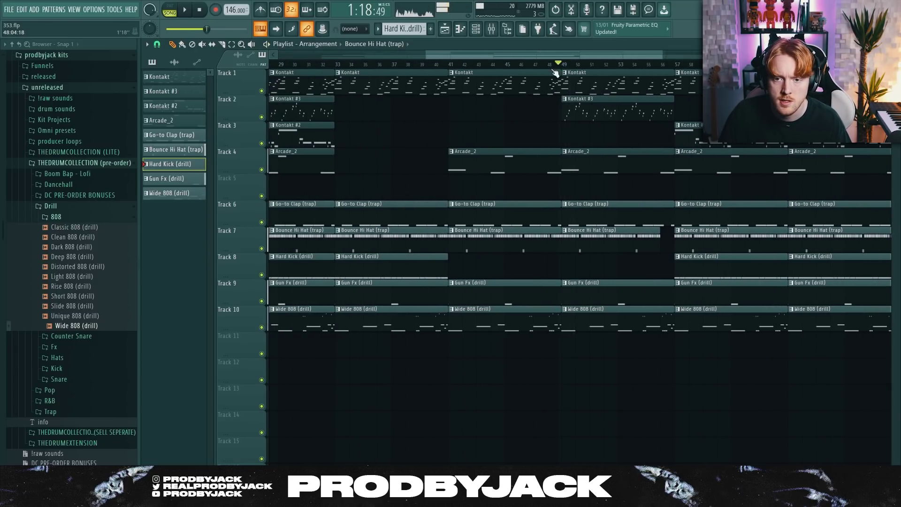
scroll(540, 136, "down", 3)
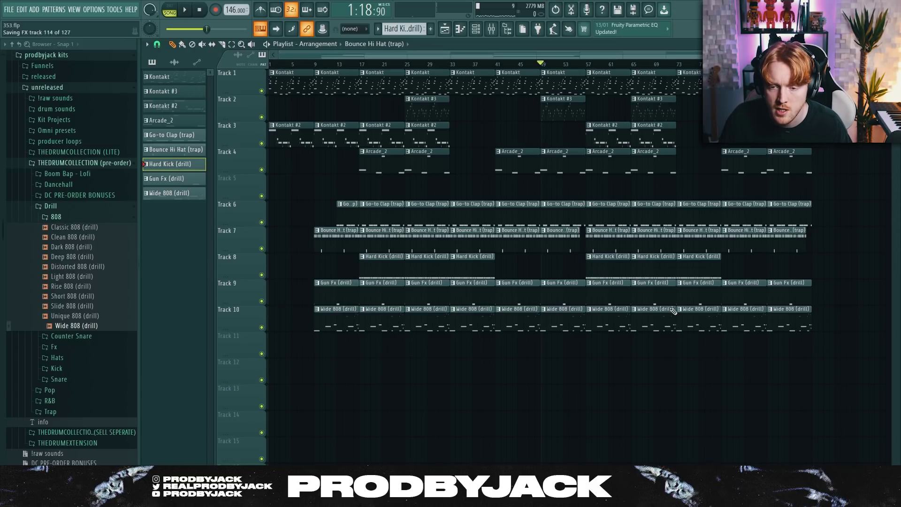
key("space")
scroll(787, 248, "down", 1)
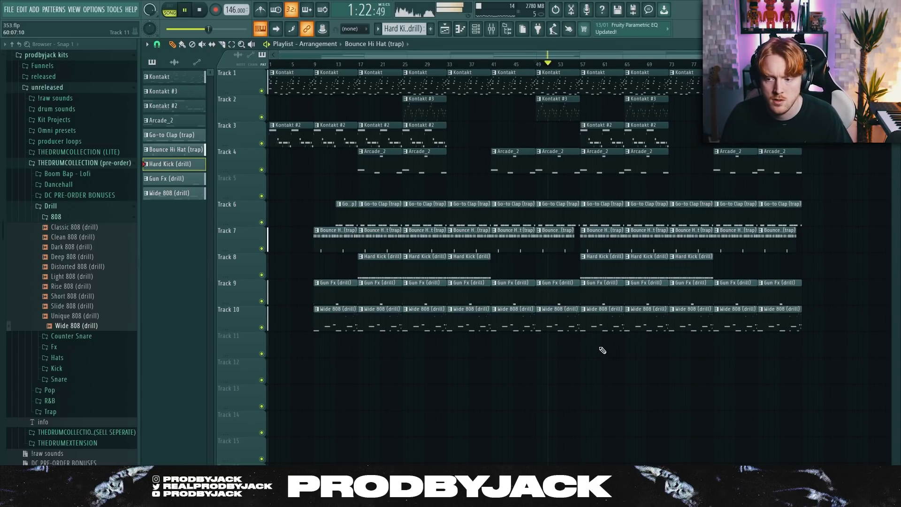
Duplicate the bar 57–73 clips on all tracks to bar 97 and clear the selection.
left_click_drag(603, 350, 631, 89)
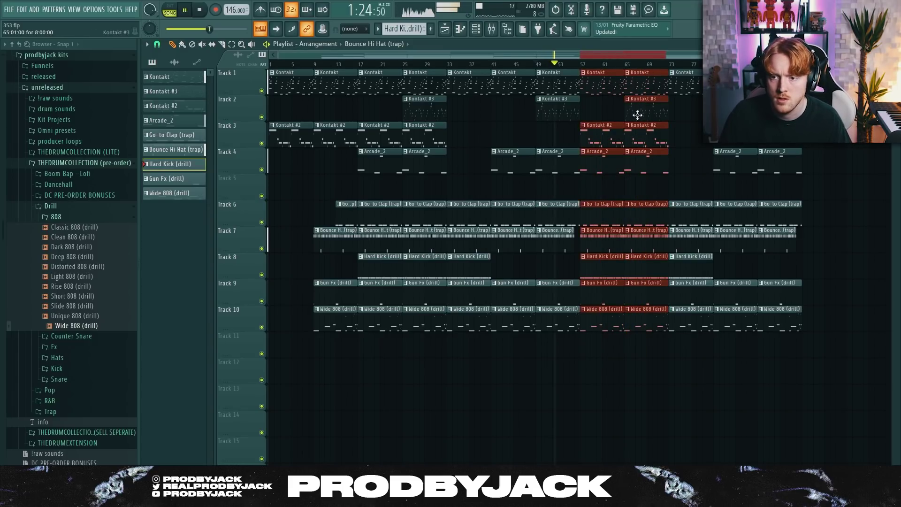
key("ctrl+b")
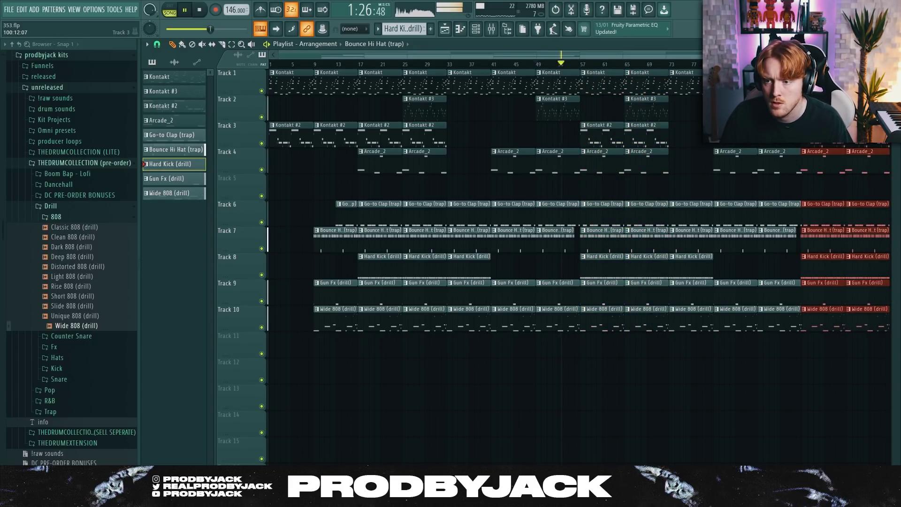
scroll(650, 192, "down", 1)
left_click(650, 193)
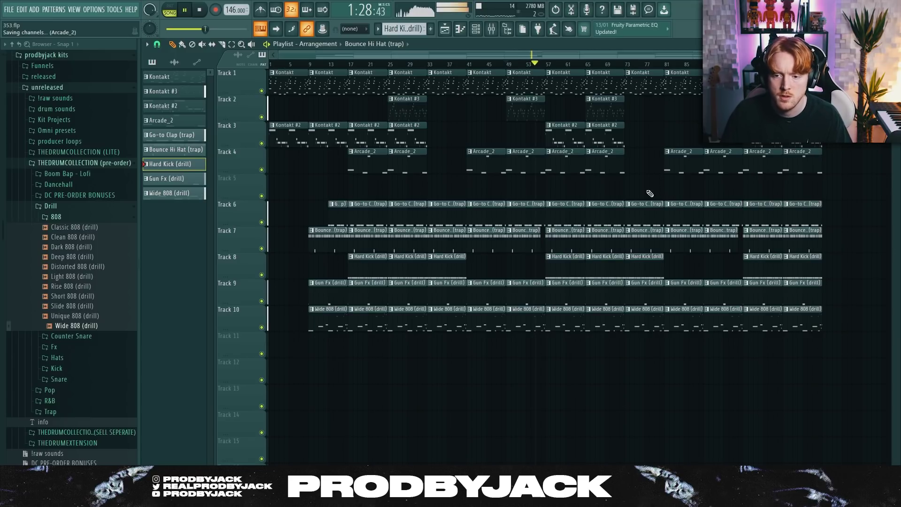
Collapse the 808 and Drill folders in the browser.
scroll(610, 192, "up", 2)
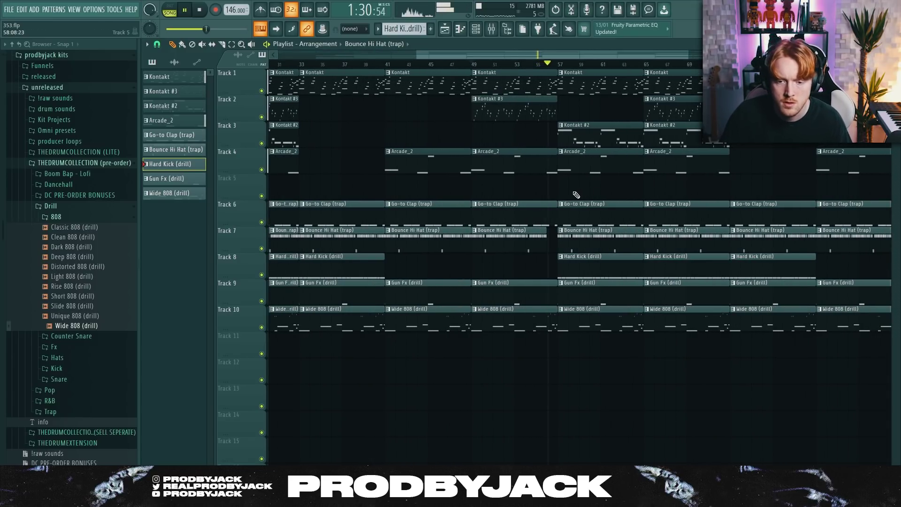
scroll(573, 202, "down", 2)
scroll(569, 207, "down", 1)
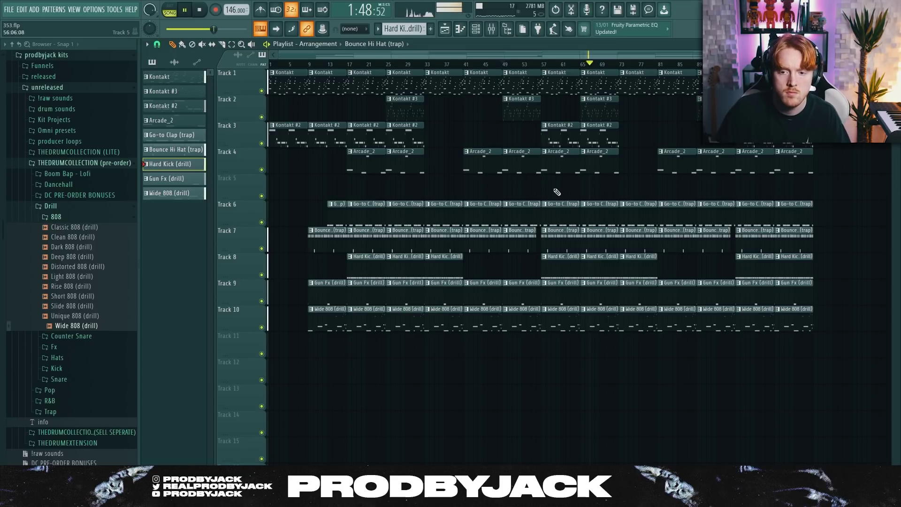
left_click(103, 216)
left_click(95, 209)
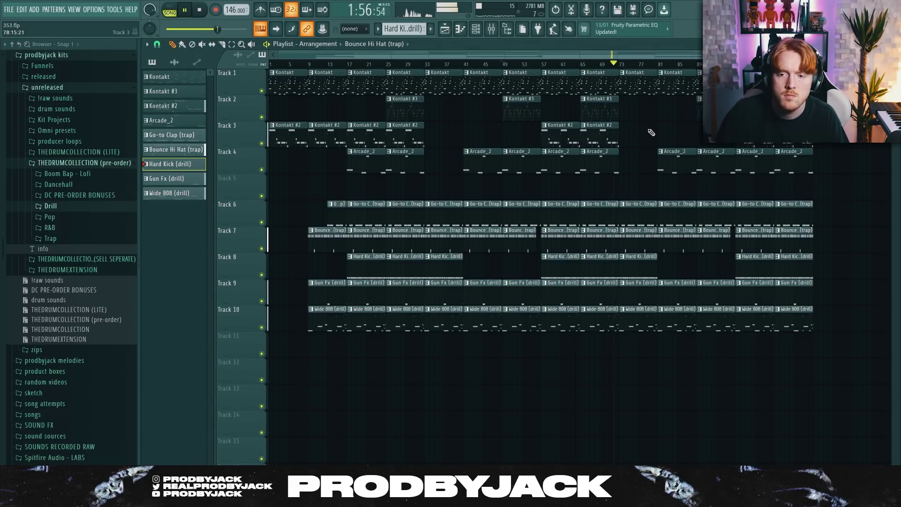
Replace the track 6–10 clips at bar 33 with copies of the bar 73 clap, hi-hat, Gun Fx and shortened Wide 808 clips.
left_click_drag(433, 211, 442, 322)
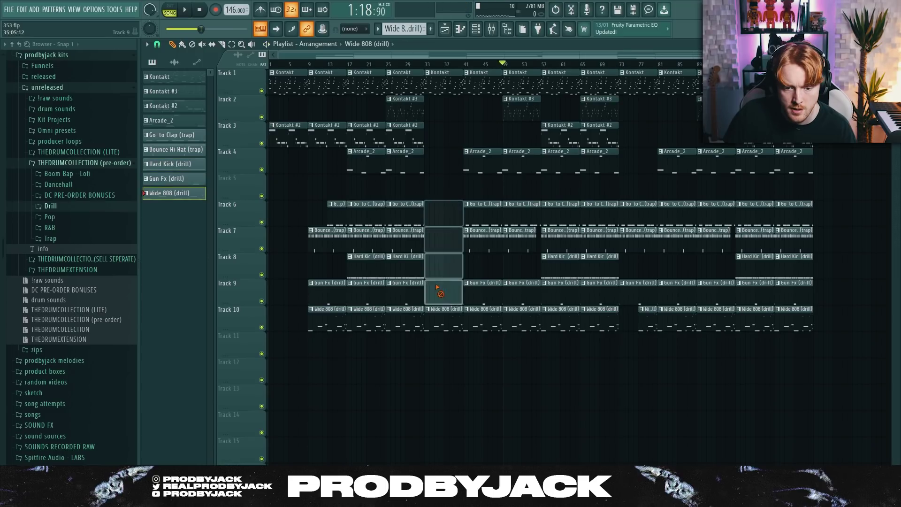
left_click_drag(632, 348, 447, 218)
scroll(428, 69, "up", 3)
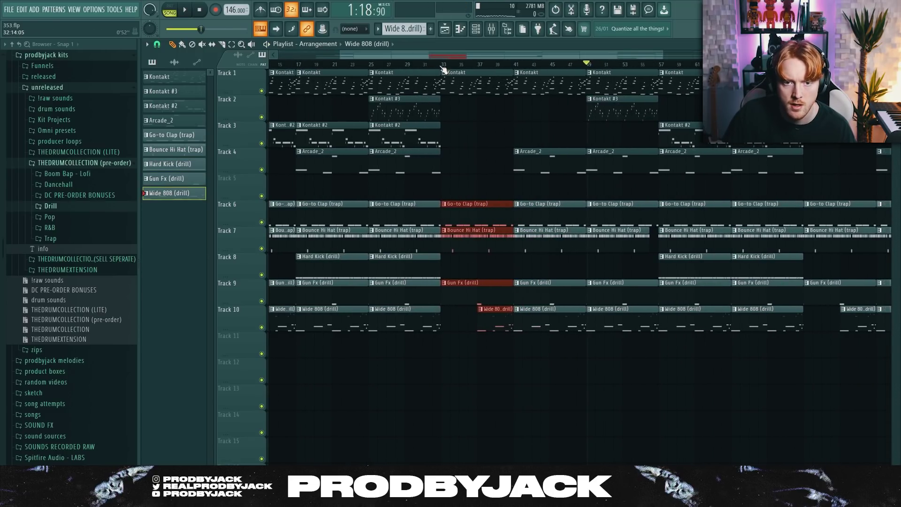
Start playback from bar 29 to hear the change at bar 33, clear the clip selection and save the project.
left_click(439, 66)
scroll(410, 69, "up", 2)
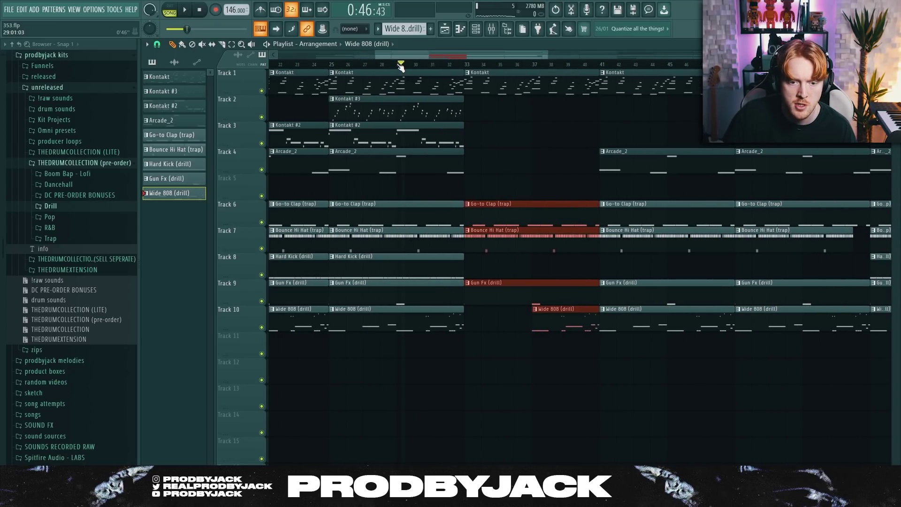
left_click(400, 67)
scroll(426, 169, "down", 3)
left_click(472, 177, "ctrl")
key("ctrl+s")
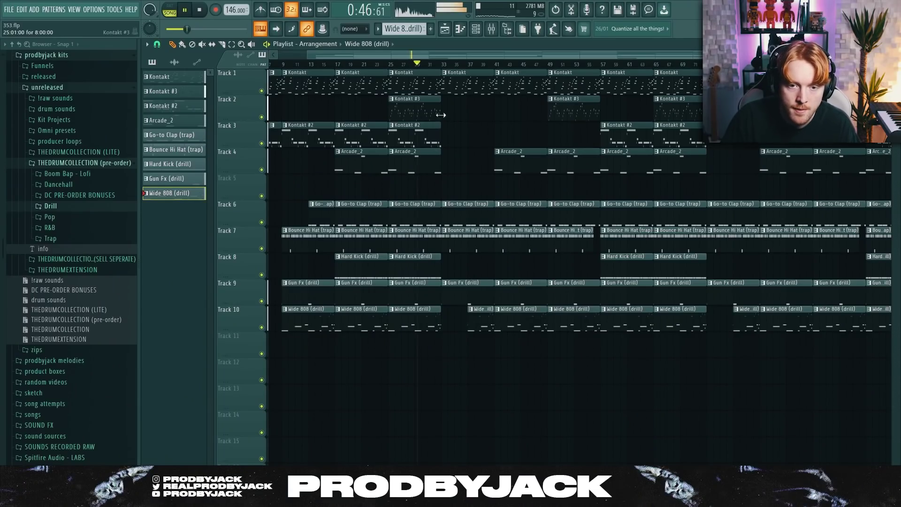
Inspect the Insert 9 level in the mixer and return to the playlist.
left_click(491, 33)
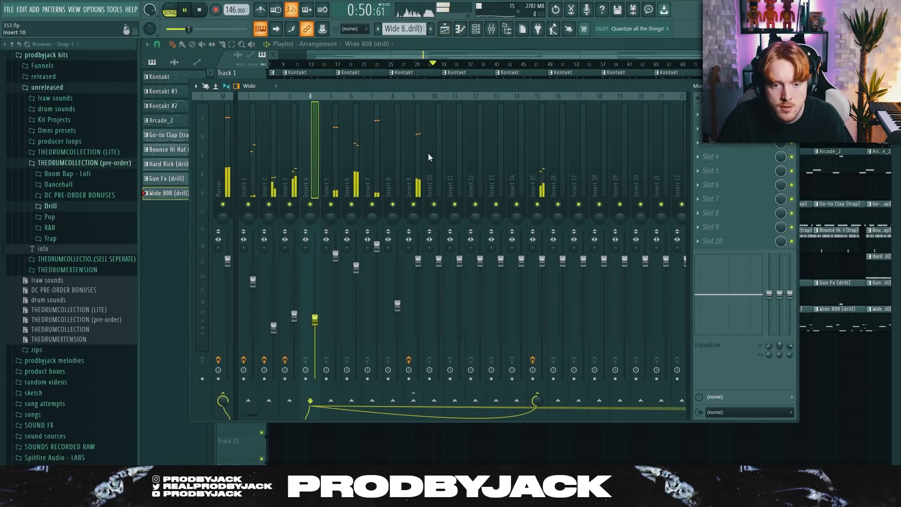
left_click(418, 183)
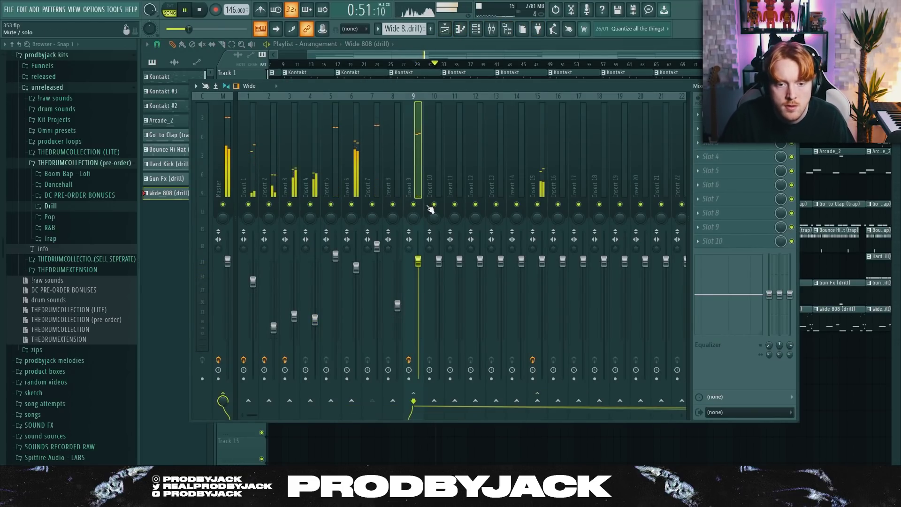
left_click(446, 31)
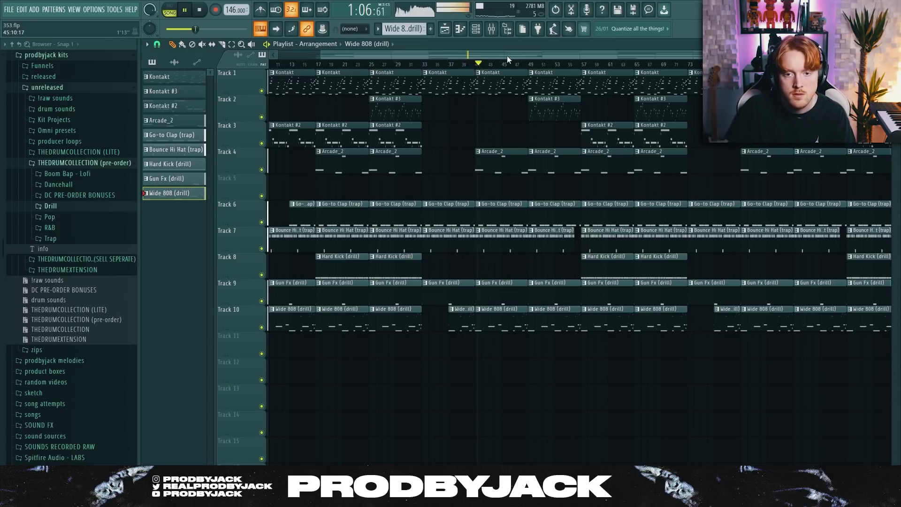
Lower the Insert 4 volume fader slightly in the mixer and close the mixer.
left_click_drag(506, 55, 517, 55)
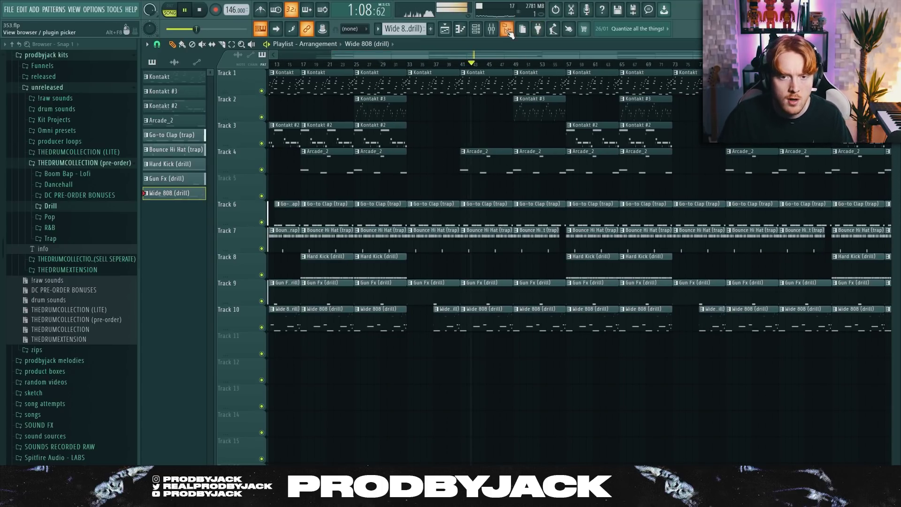
left_click(492, 28)
left_click_drag(315, 319, 315, 323)
key("F9")
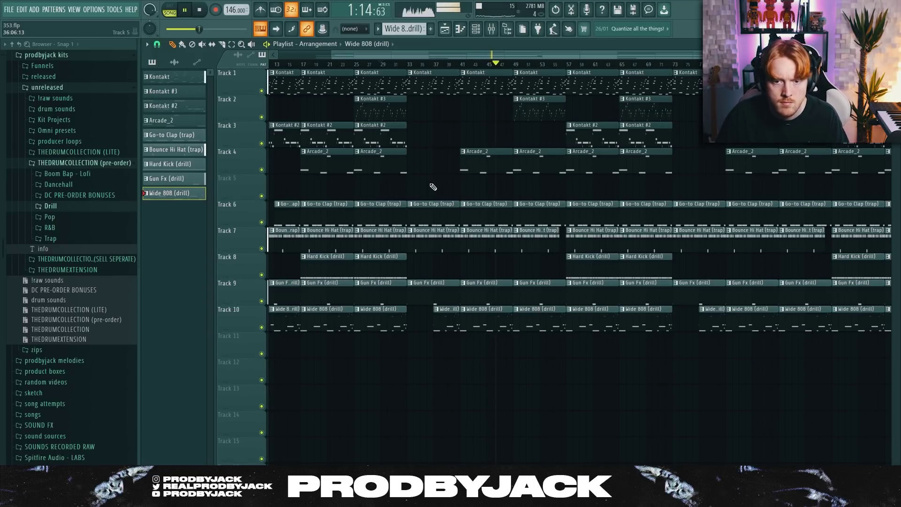
Try a Kontakt #2 clip at bar 49 on track 3 in place of the Kontakt #3 clip.
left_click(401, 130)
left_click(519, 131)
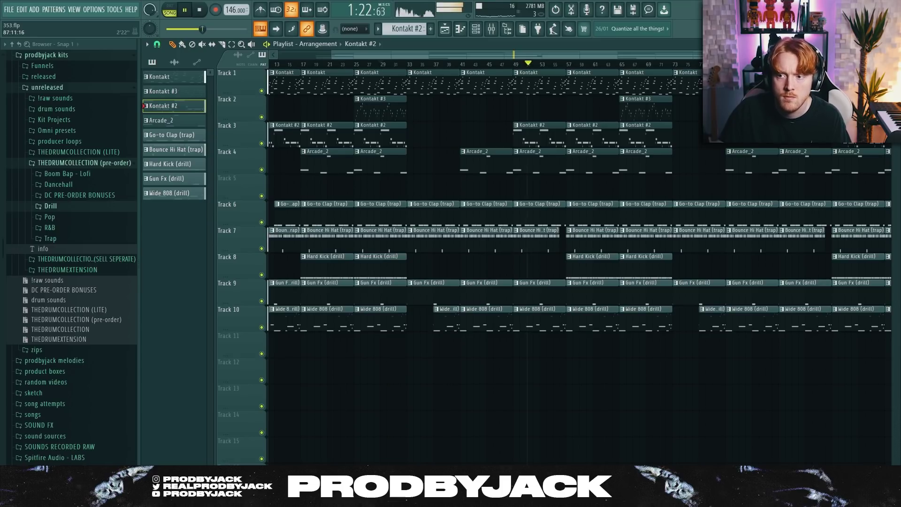
left_click_drag(770, 55, 833, 55)
Delete the Kontakt #2 clip at bar 49 on track 3 and put a Kontakt #3 clip back at bar 49 on track 2.
right_click(511, 141)
left_click(380, 107)
left_click(481, 108)
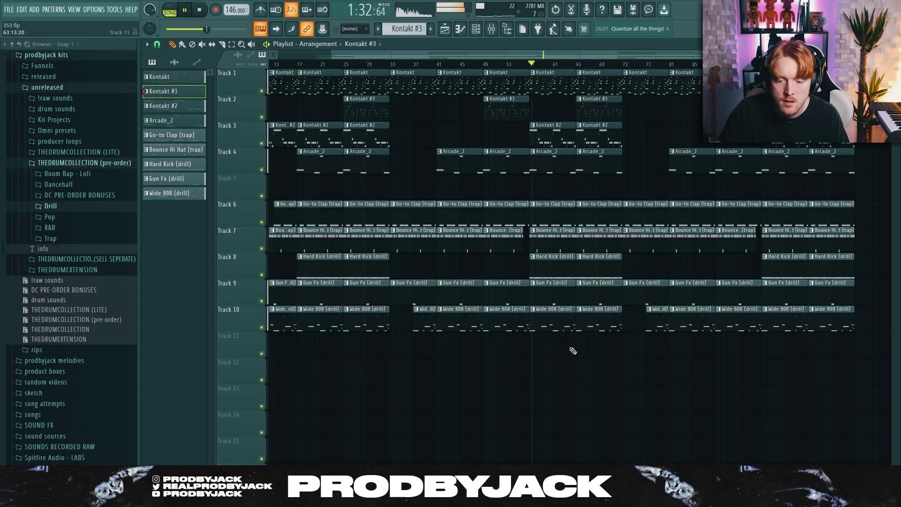
left_click_drag(599, 52, 617, 47)
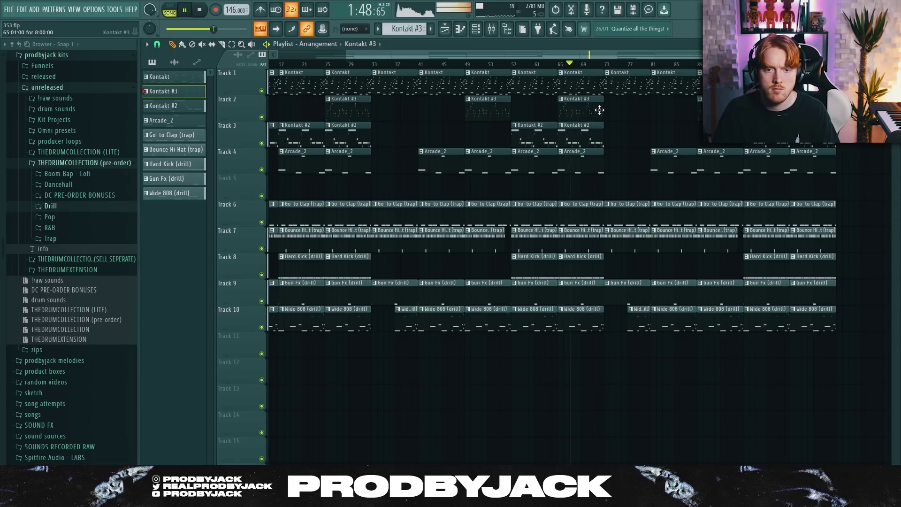
left_click_drag(543, 56, 472, 56)
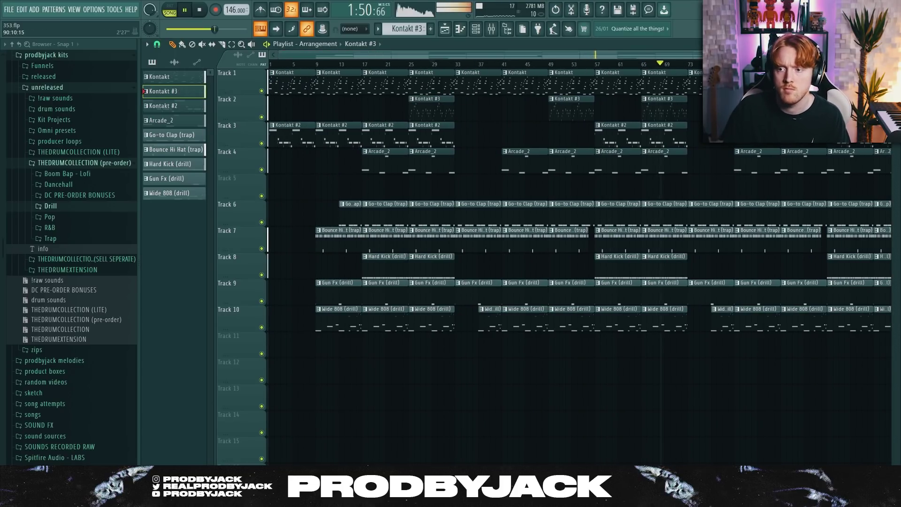
left_click_drag(787, 55, 886, 55)
Inspect Insert 1 and Insert 3 in the mixer and bring up the channel rack.
left_click(492, 29)
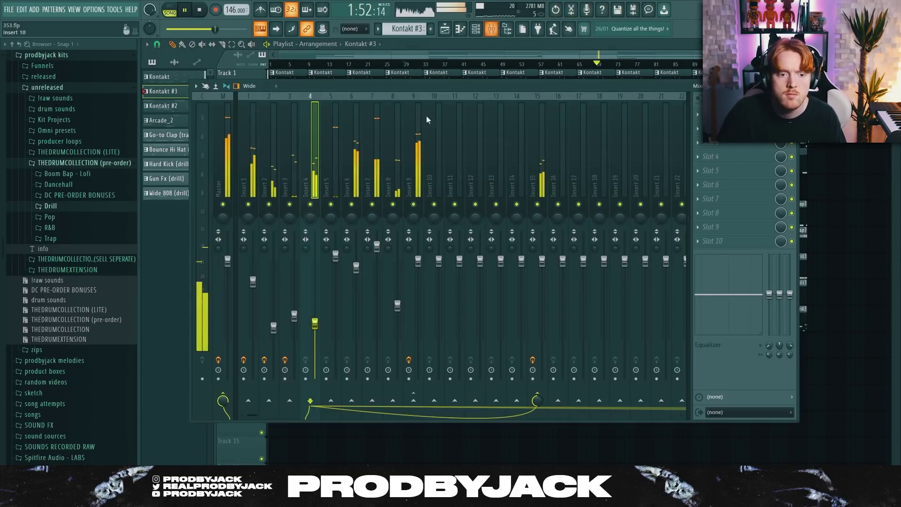
left_click(249, 170)
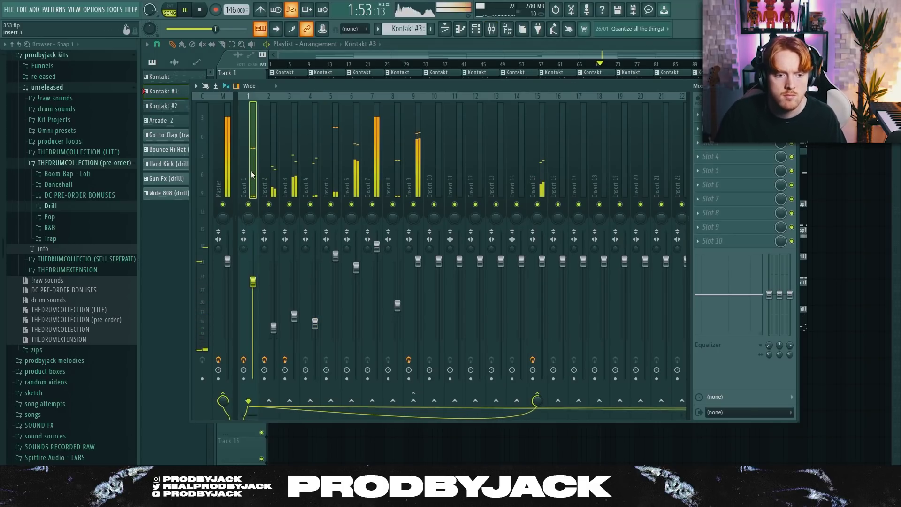
left_click(291, 185)
key("F6")
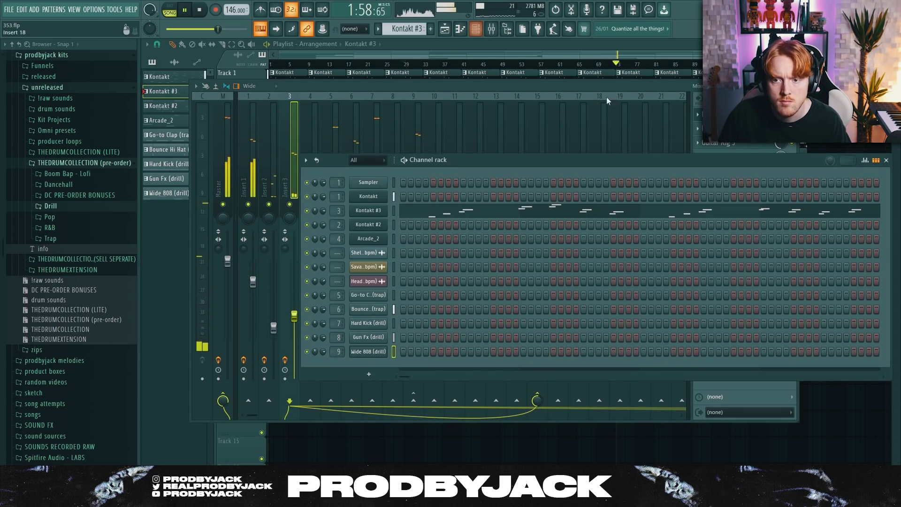